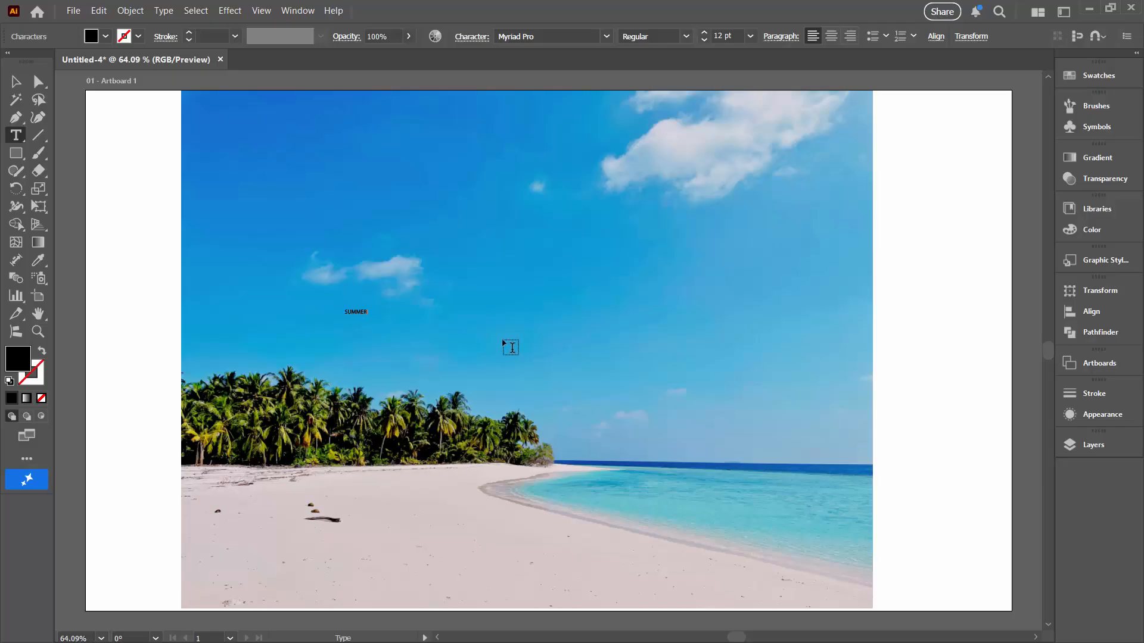
Step: Set the SUMMER text's font size to 300 pt and move it toward the middle of the sky
key(Escape)
click(733, 35)
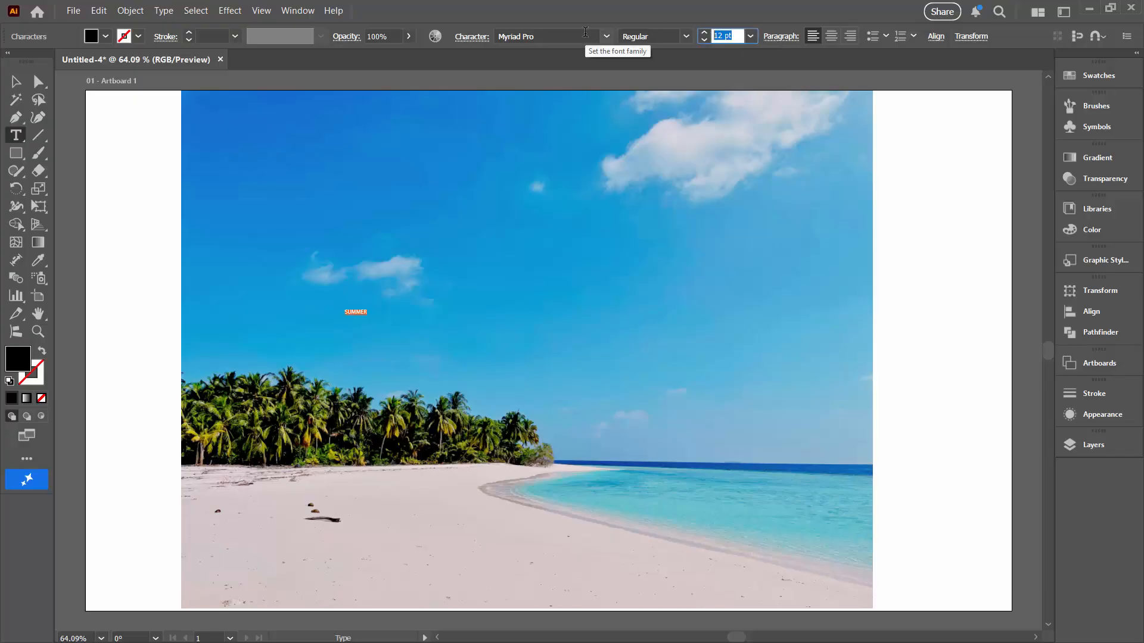
text(300)
key(Return)
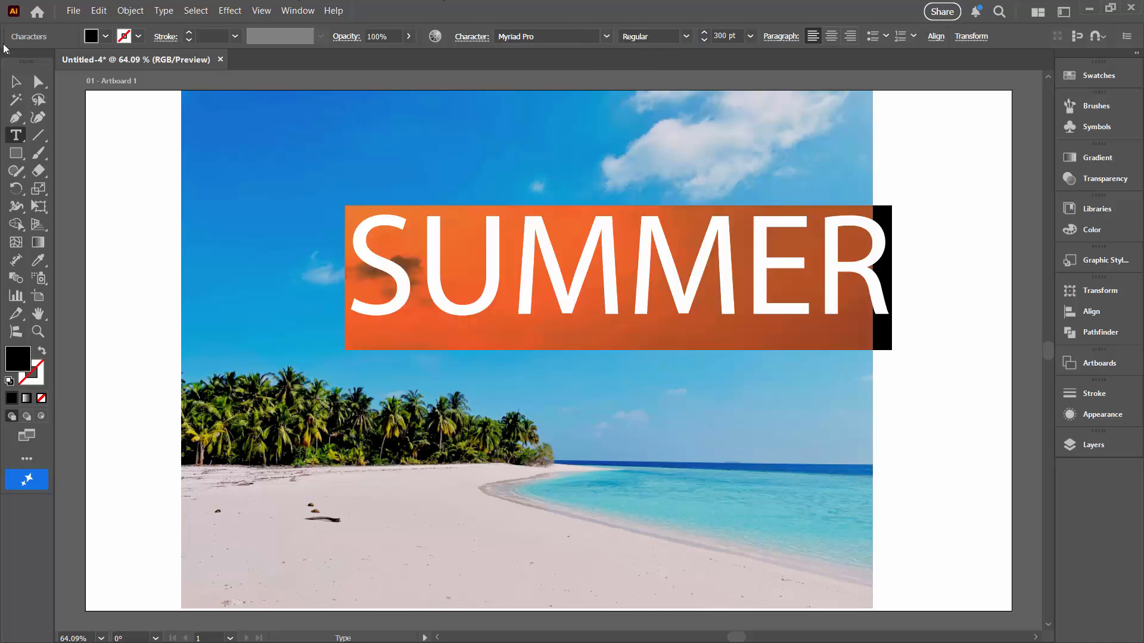
click(16, 82)
drag(441, 270, 363, 294)
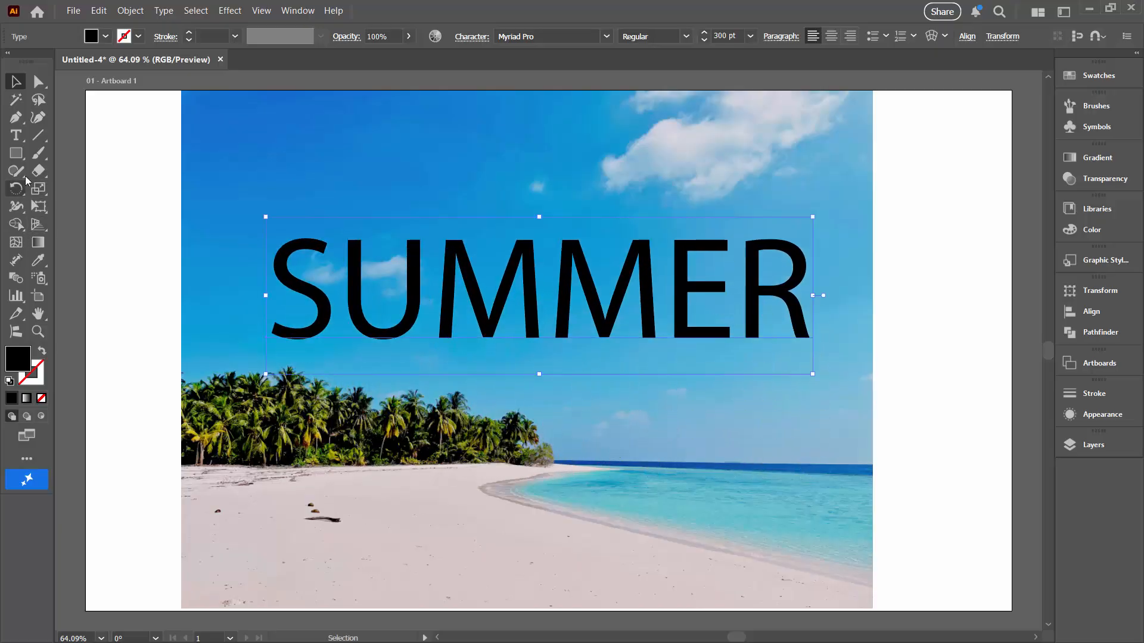
Step: Change the font of the whole SUMMER text to Berlin Sans FB Demi Bold
click(16, 136)
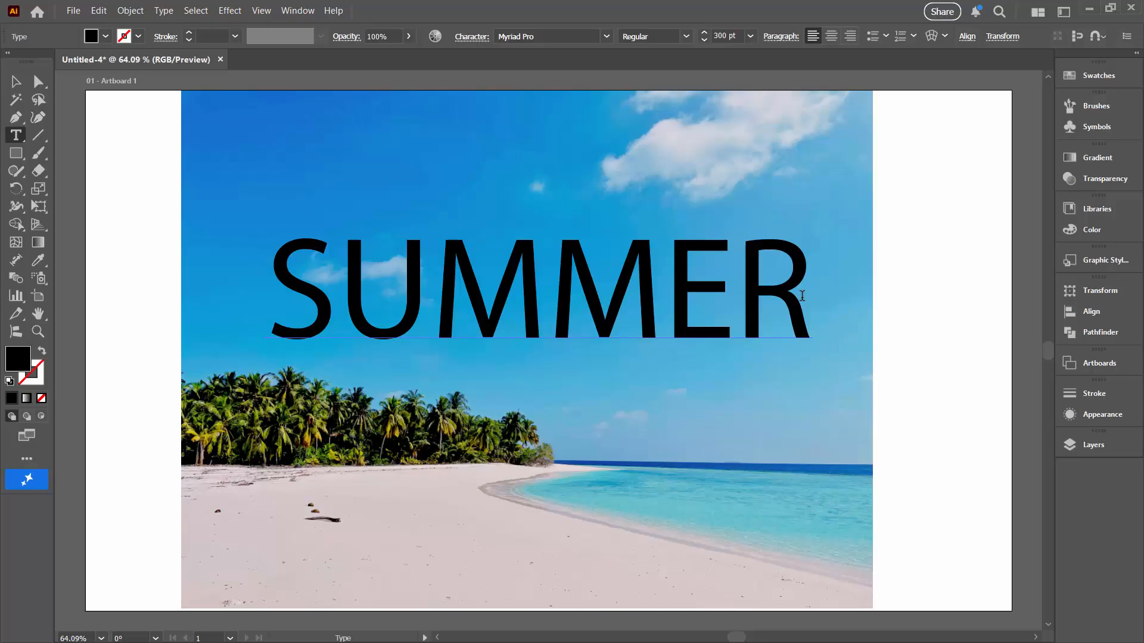
drag(850, 332, 265, 286)
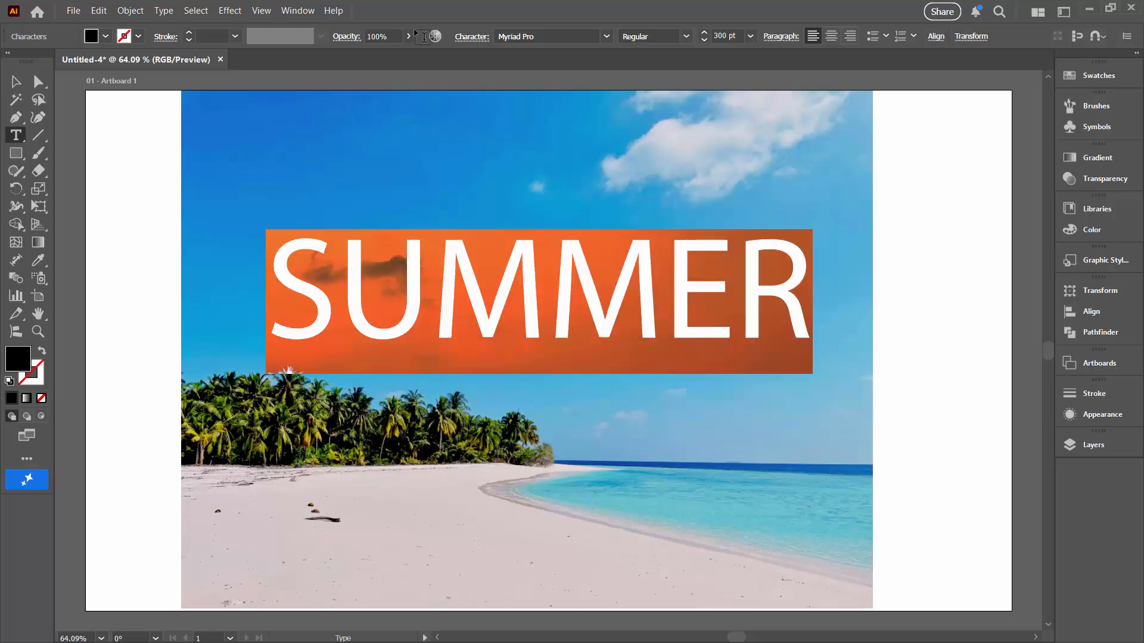
click(606, 36)
scroll(706, 311, down, 5)
scroll(706, 311, down, 10)
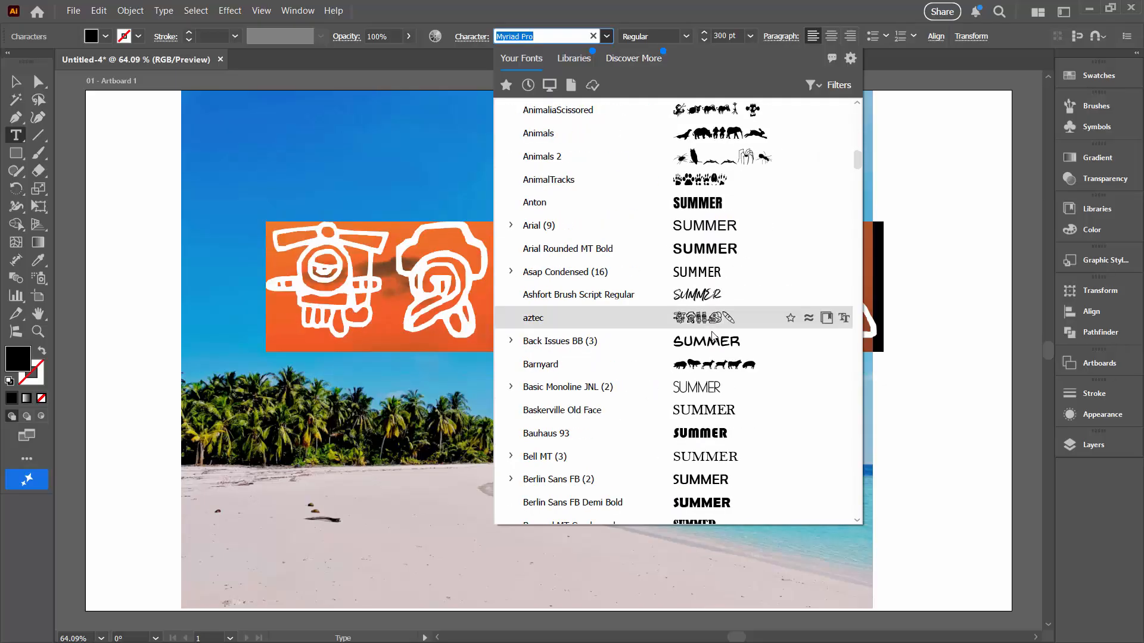
scroll(712, 335, down, 2)
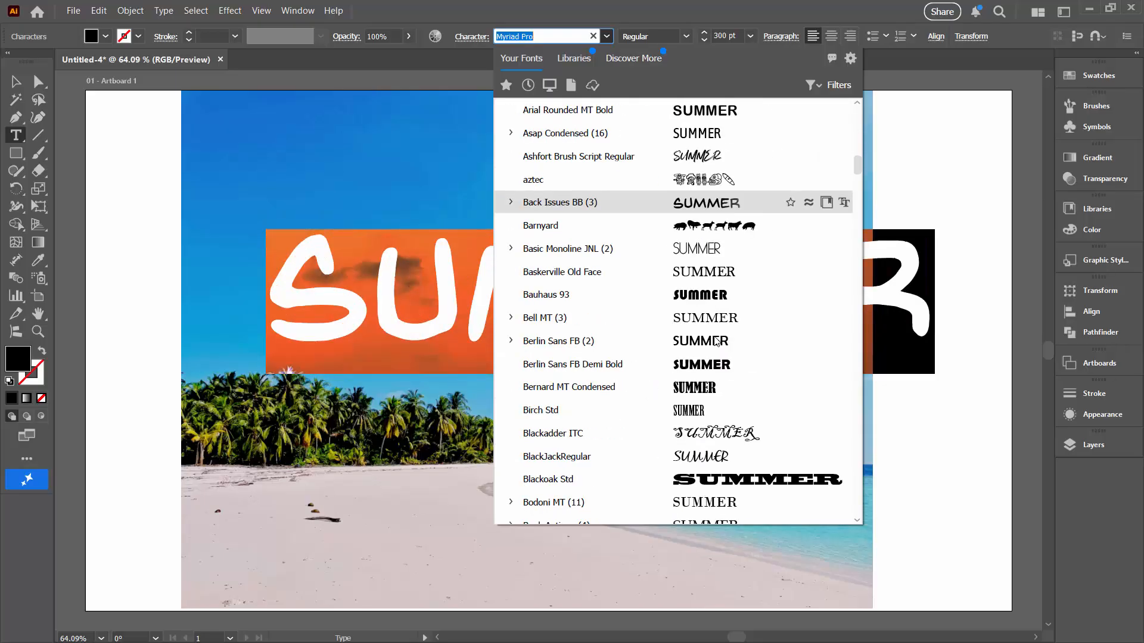
click(619, 368)
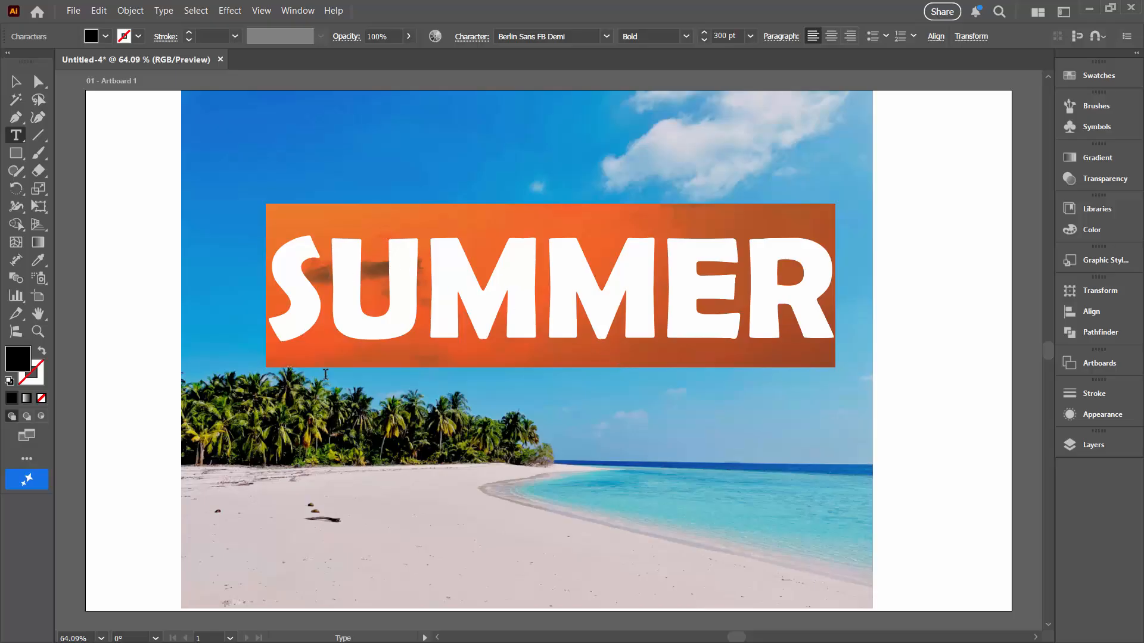
Step: Move the SUMMER text down over the palm tops and draw a wide black rectangle across the sky above it
click(16, 82)
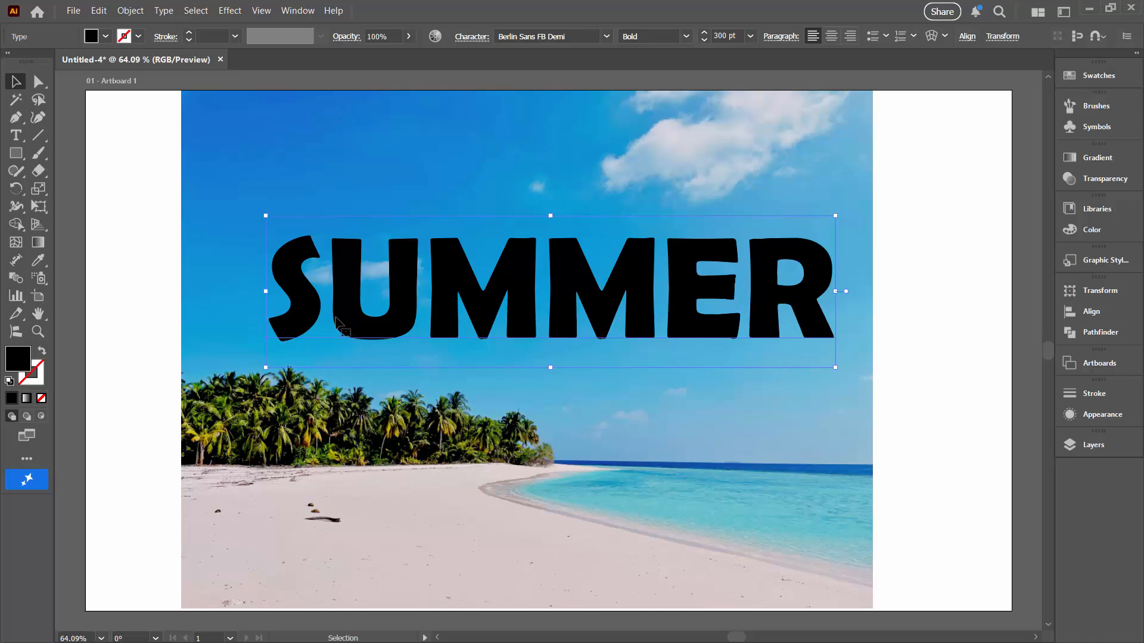
drag(337, 324, 340, 395)
click(16, 154)
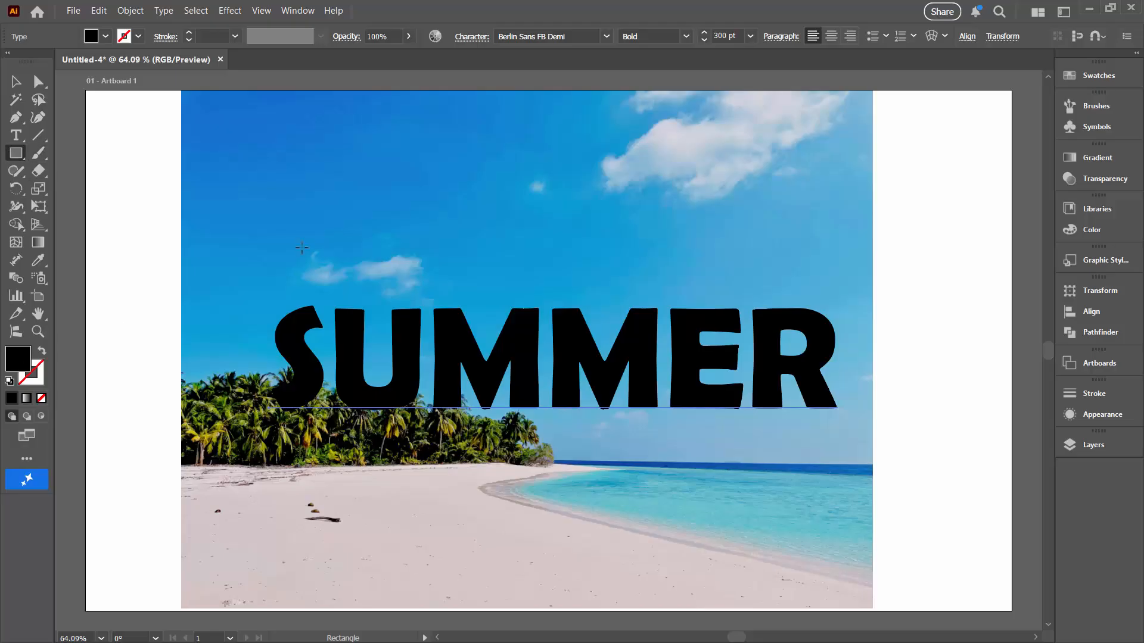
mouse_move(227, 130)
mouse_down()
mouse_move(306, 172)
mouse_move(635, 235)
mouse_move(852, 217)
mouse_move(876, 240)
mouse_move(859, 235)
mouse_move(874, 245)
mouse_move(869, 234)
mouse_move(865, 257)
mouse_move(855, 251)
mouse_up()
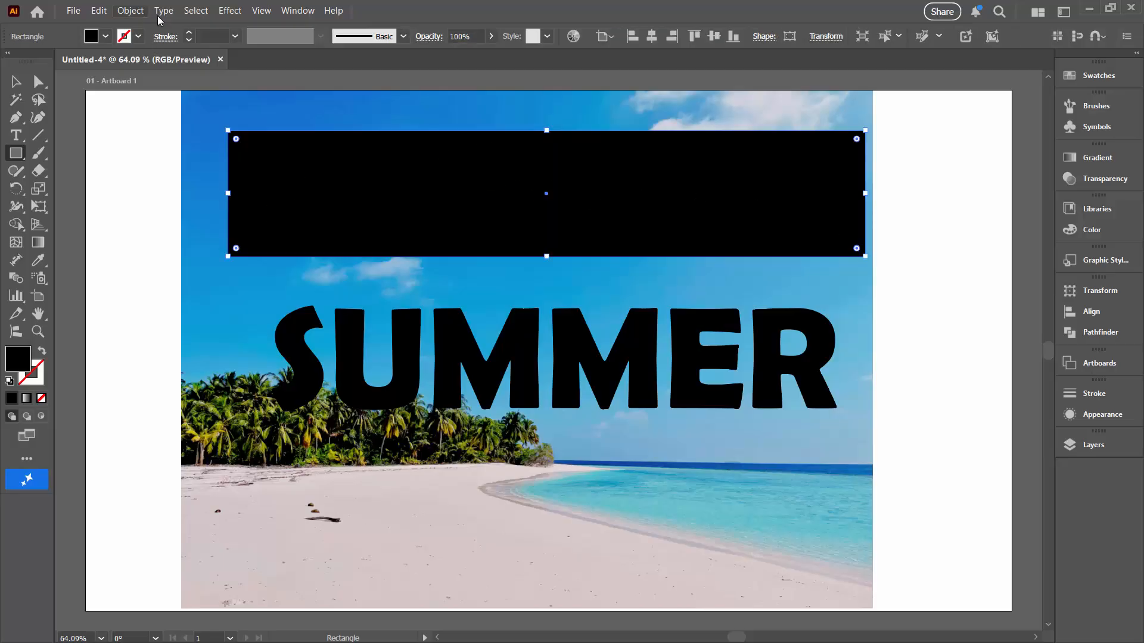
Step: Apply a smooth Zig Zag effect to the black rectangle with an absolute size of 8 px and 21 ridges per segment
click(229, 11)
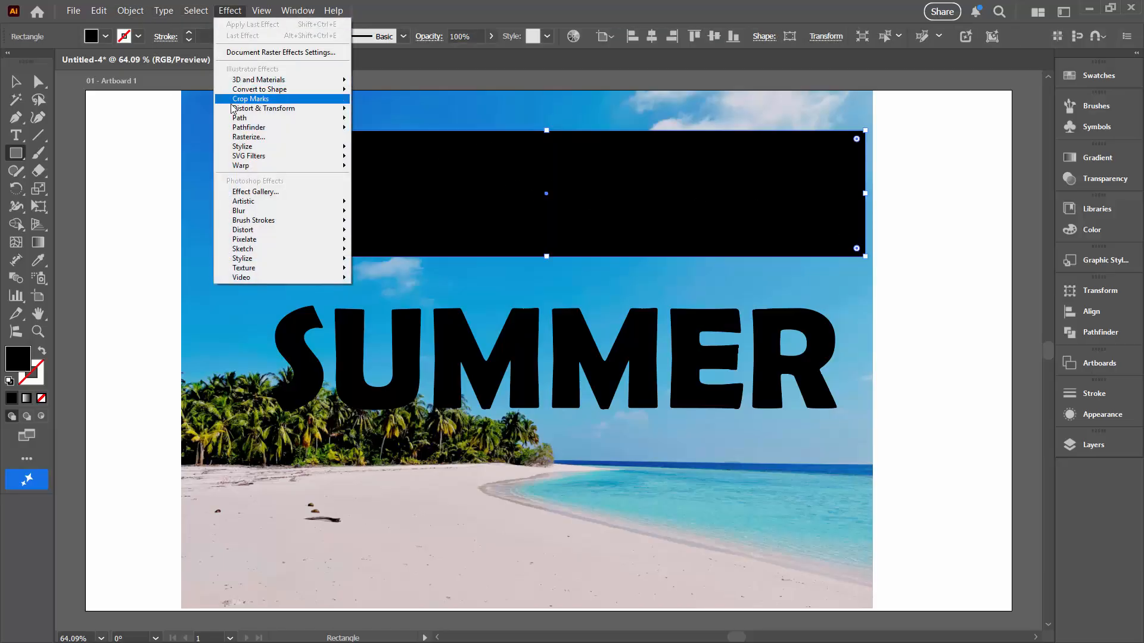
mouse_move(237, 108)
click(393, 194)
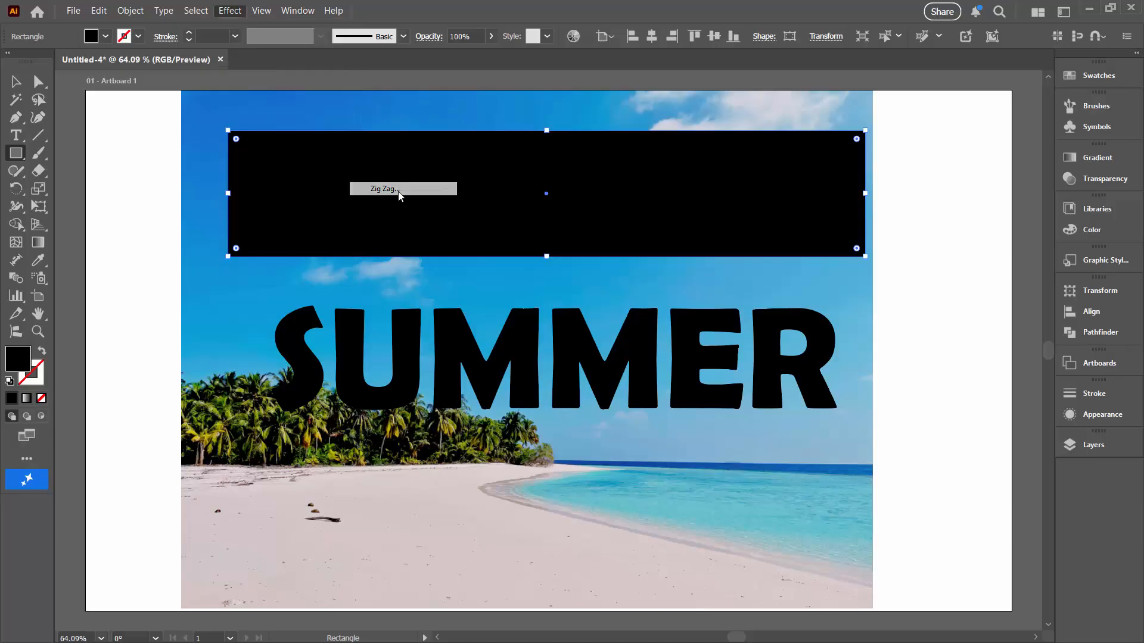
click(840, 338)
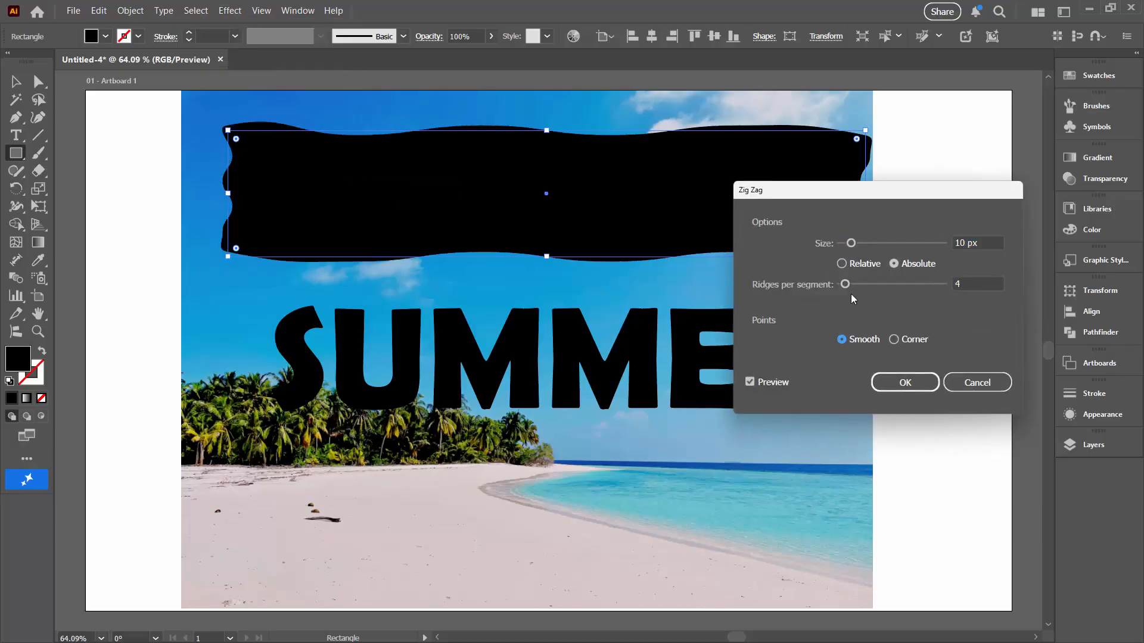
drag(846, 286, 864, 289)
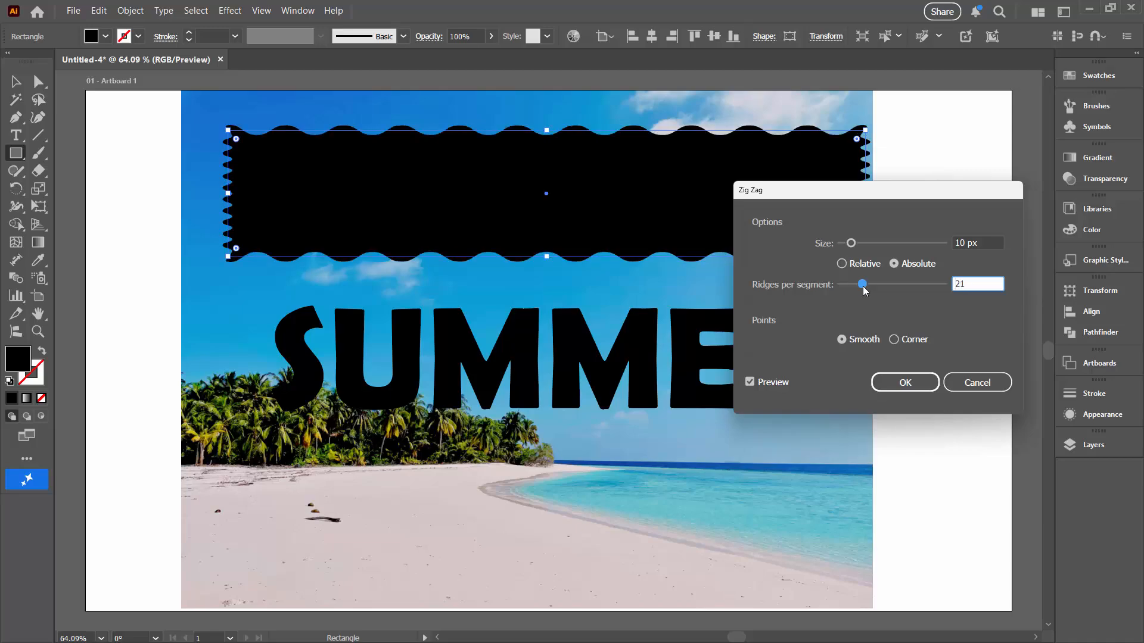
drag(851, 243, 848, 243)
drag(826, 194, 804, 306)
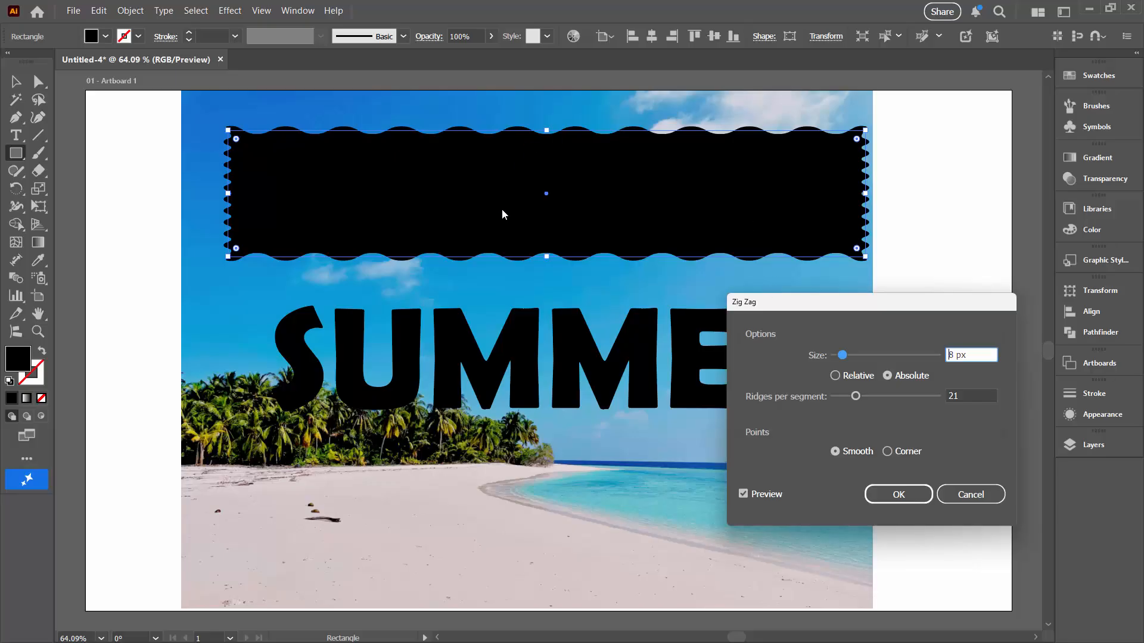
click(897, 494)
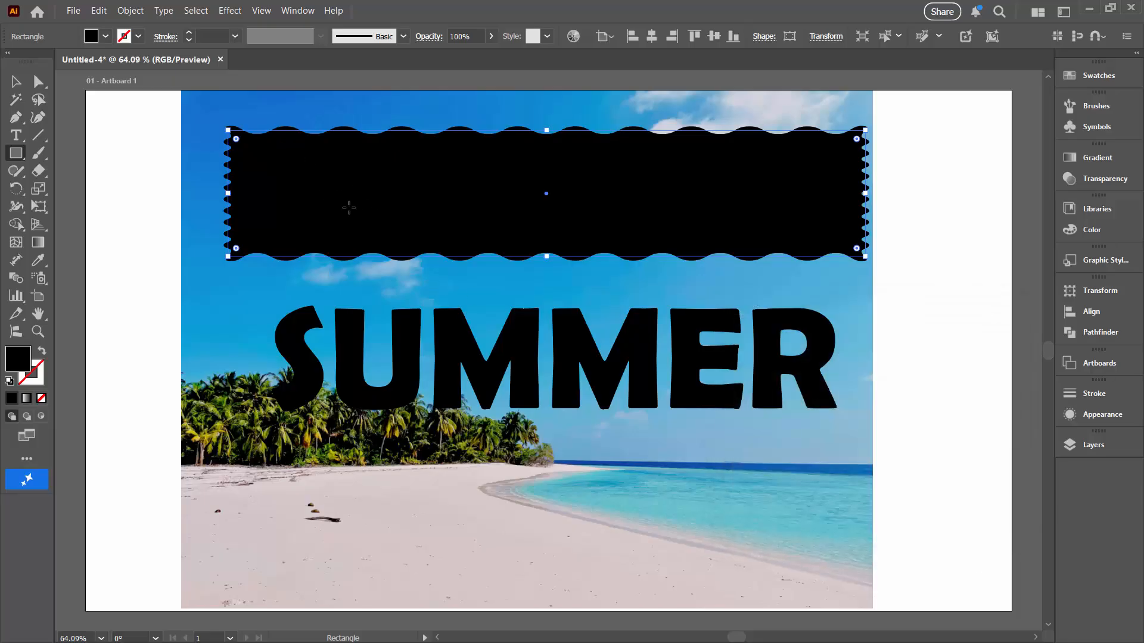
Step: Toggle the visibility of the rectangle's Zig Zag effect to compare the shape with and without it
click(1085, 419)
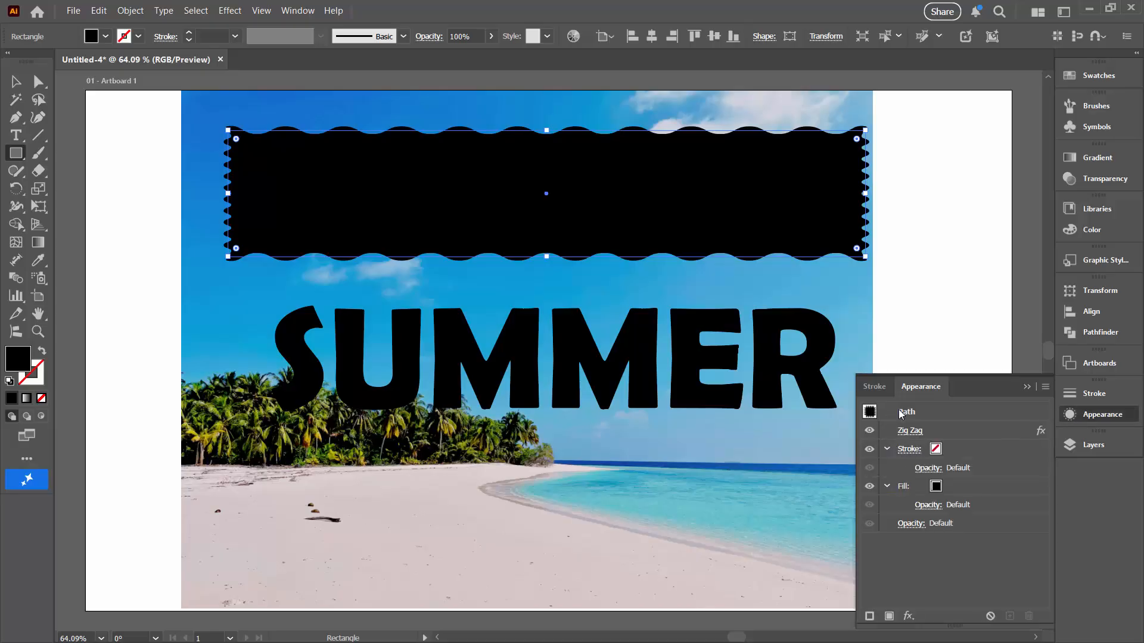
click(870, 431)
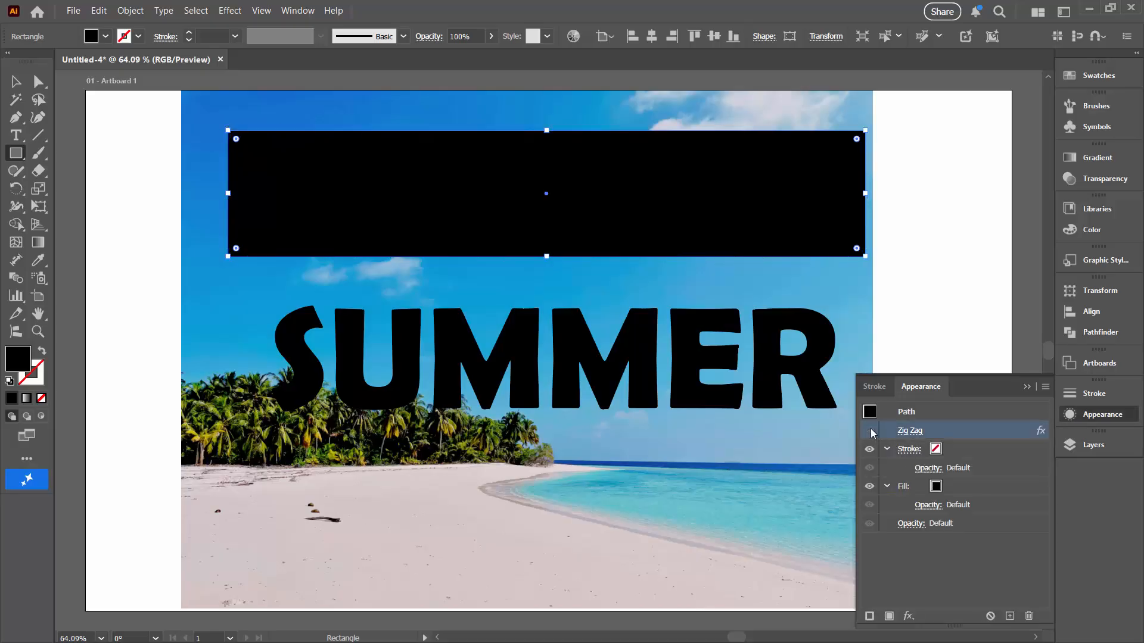
click(870, 431)
click(870, 431)
click(870, 431)
click(1027, 388)
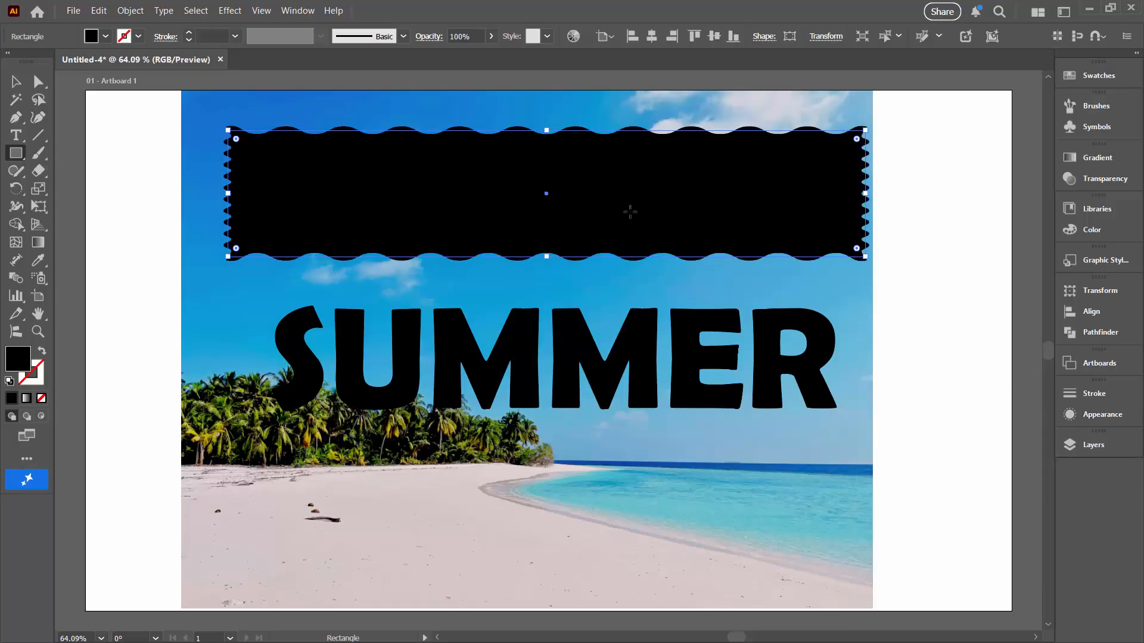
Step: Expand the appearance of the zig-zag rectangle into an editable path, then deselect it
click(130, 11)
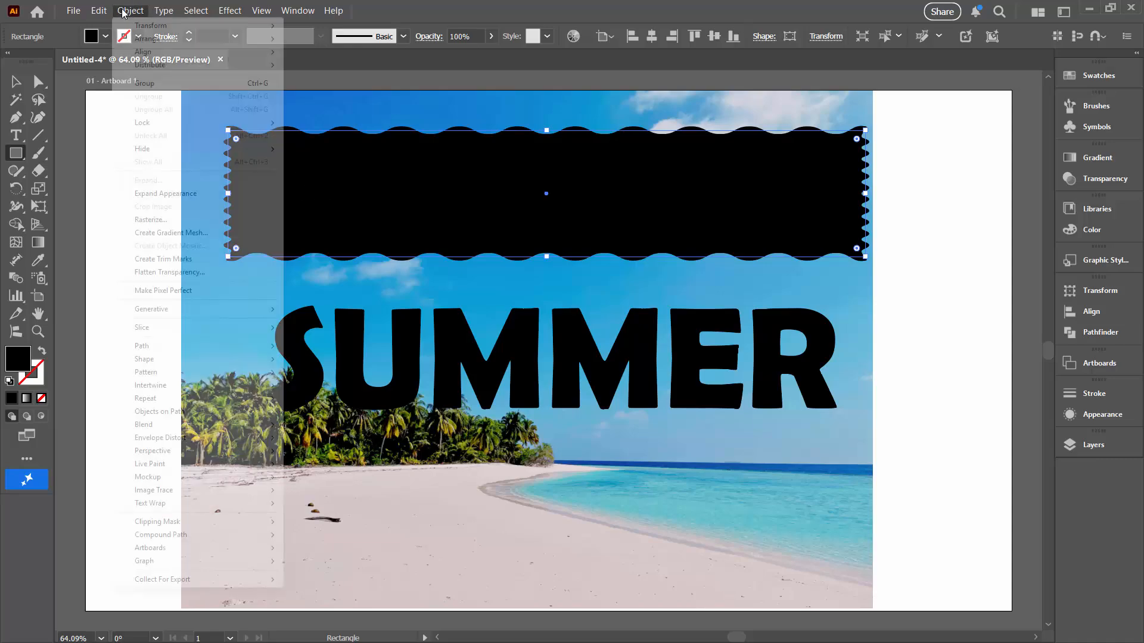
click(160, 194)
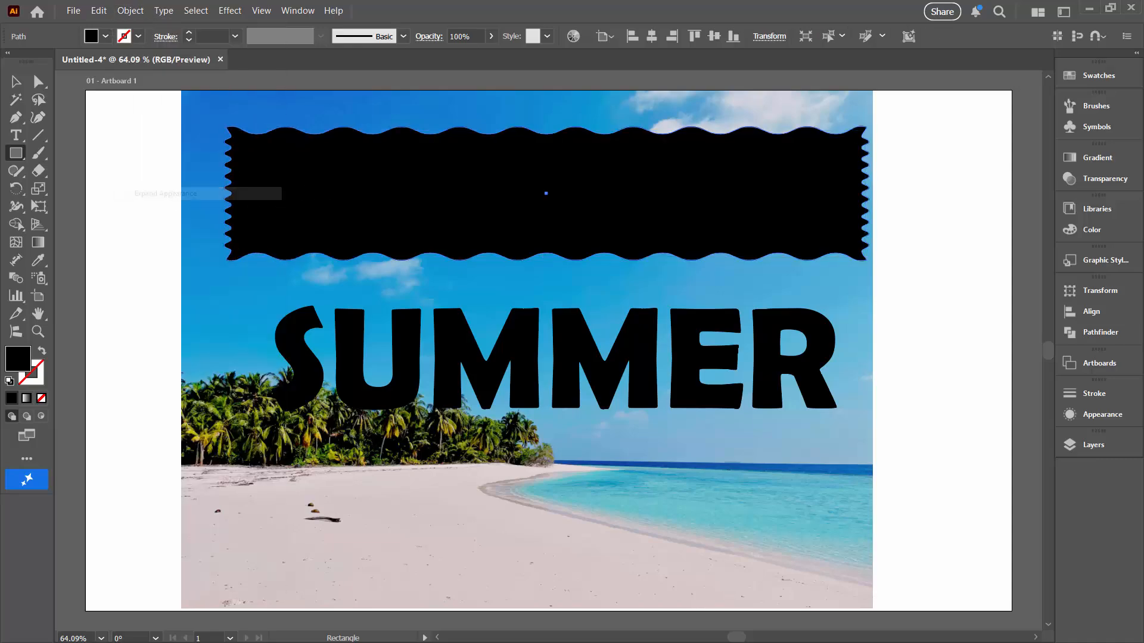
key(v)
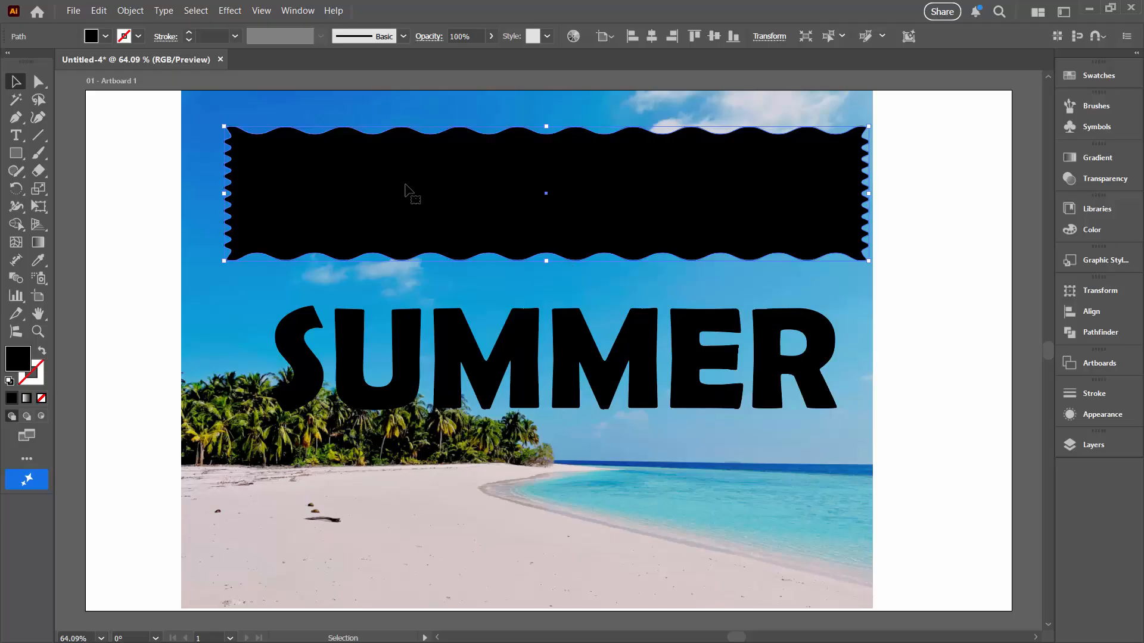
key(m)
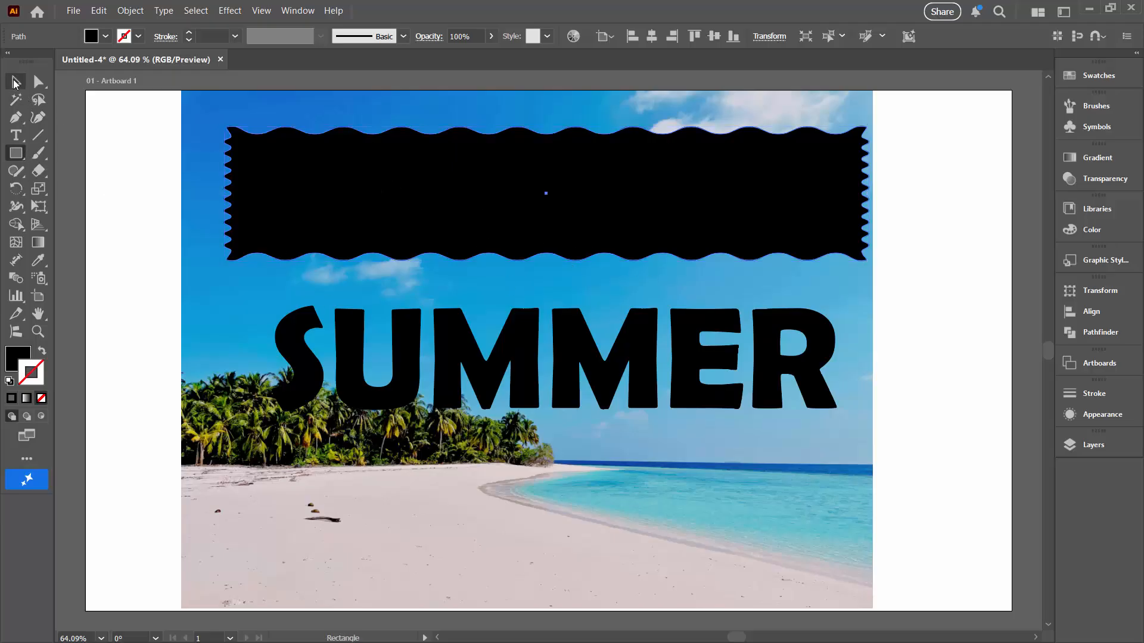
key(v)
click(128, 261)
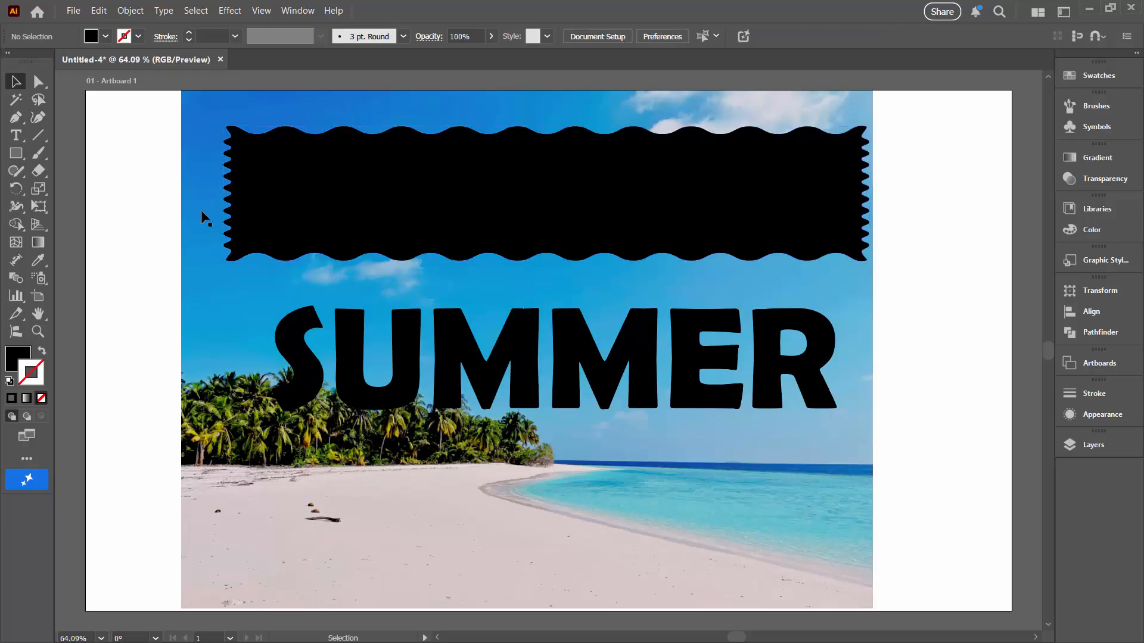
Step: Swap fill and stroke so new shapes have no fill, and set the stroke color to purple #ac41d8
click(39, 352)
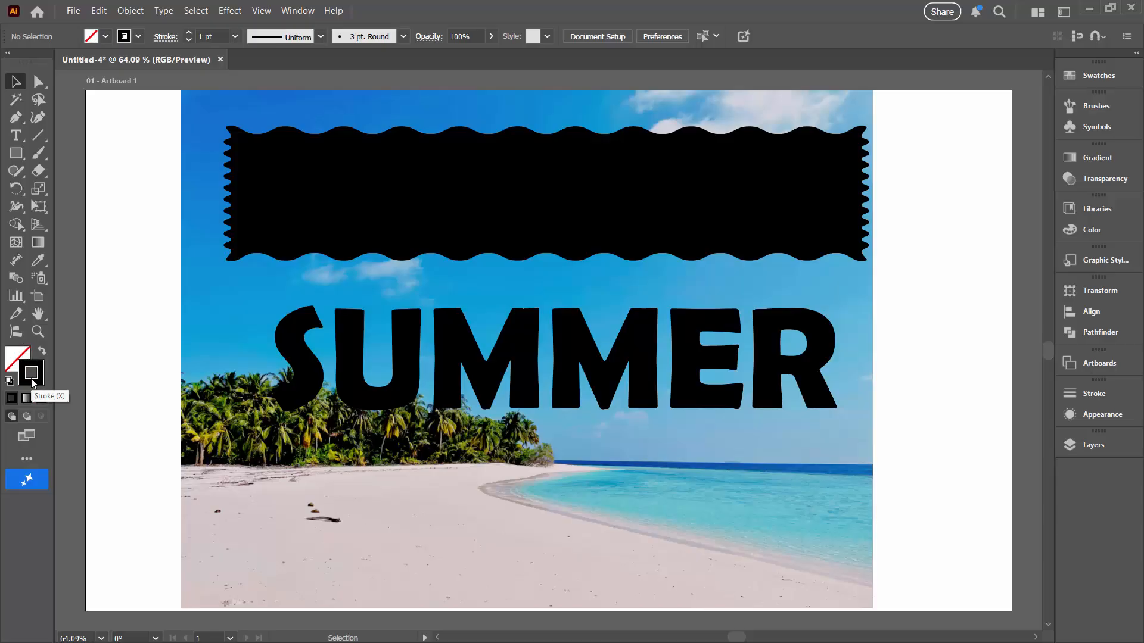
double_click(31, 374)
click(793, 230)
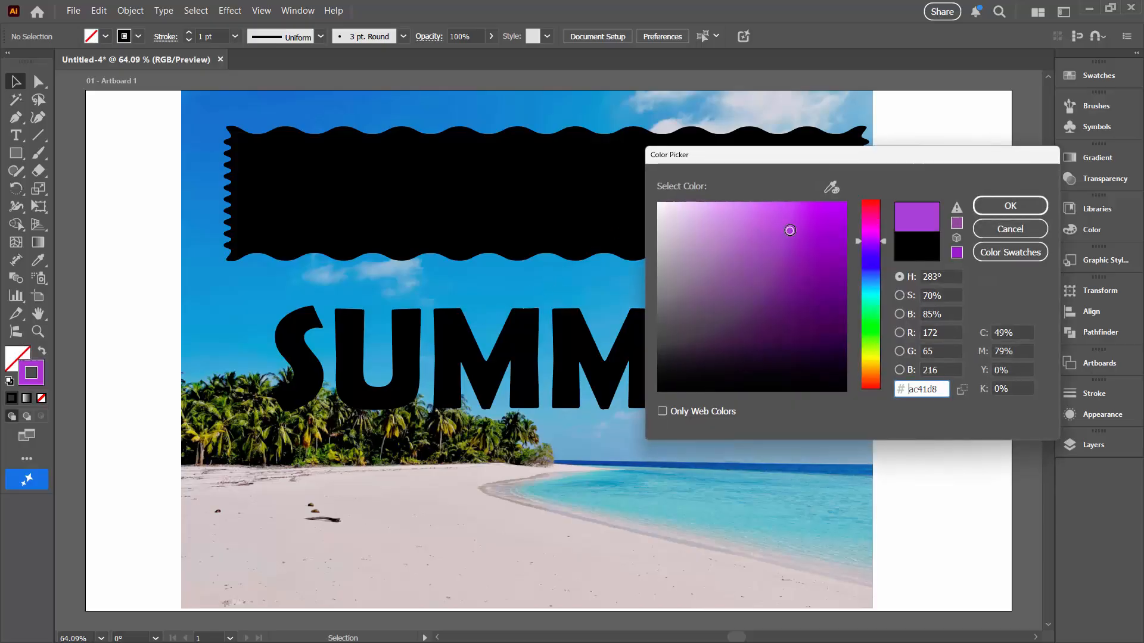
click(1009, 205)
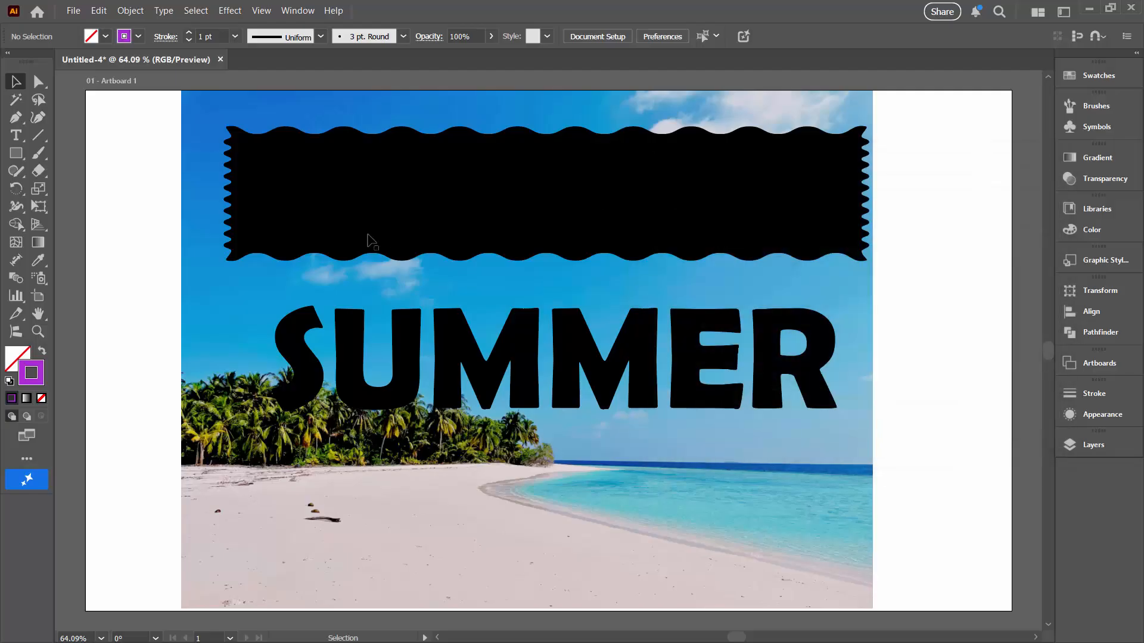
Step: Set the stroke weight for new shapes to 7 pt
click(189, 31)
click(188, 31)
click(189, 32)
click(189, 32)
click(188, 32)
click(189, 31)
Step: Draw a wide purple-outlined rectangle and position it centered over the lower edge of the black wavy shape
click(16, 153)
mouse_move(249, 209)
mouse_down()
mouse_move(320, 234)
mouse_move(792, 324)
mouse_move(845, 287)
mouse_up()
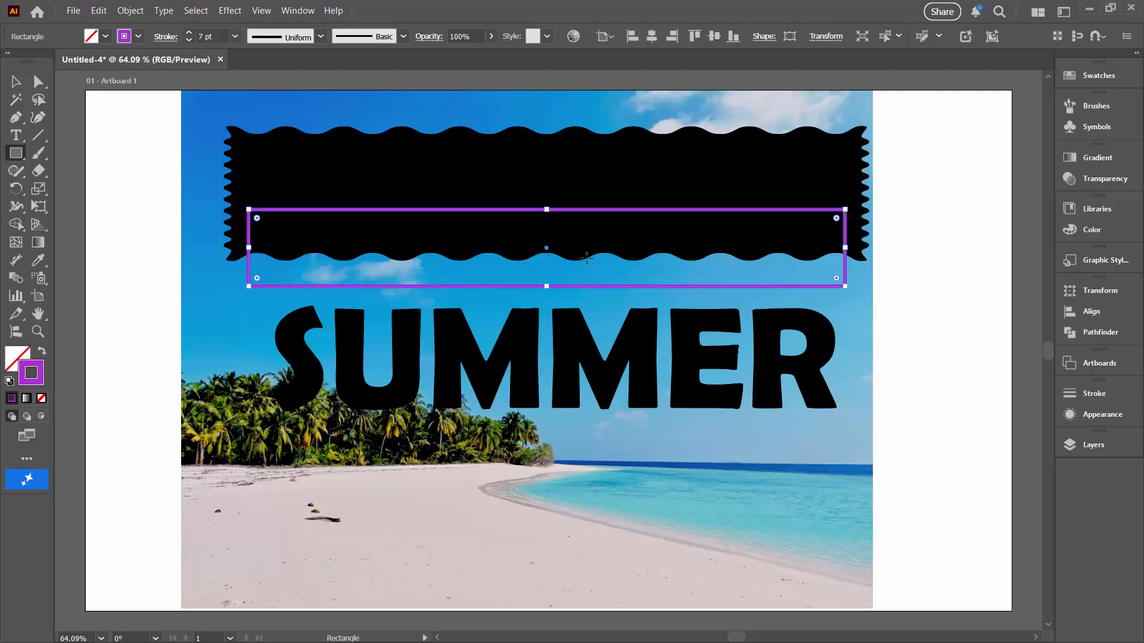
click(15, 82)
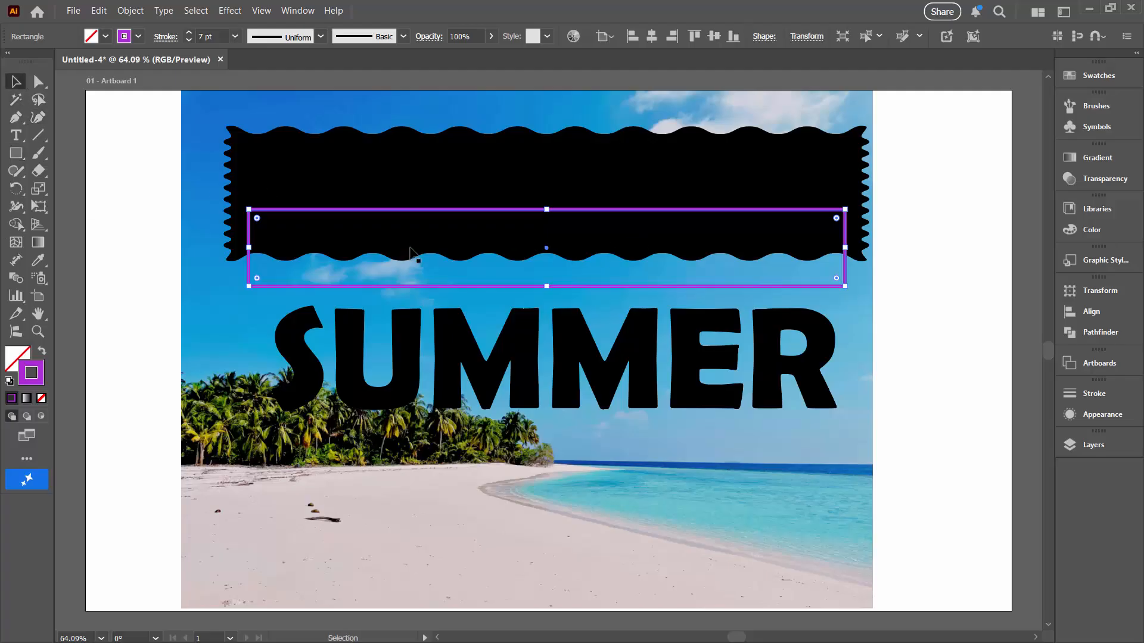
drag(415, 211, 418, 199)
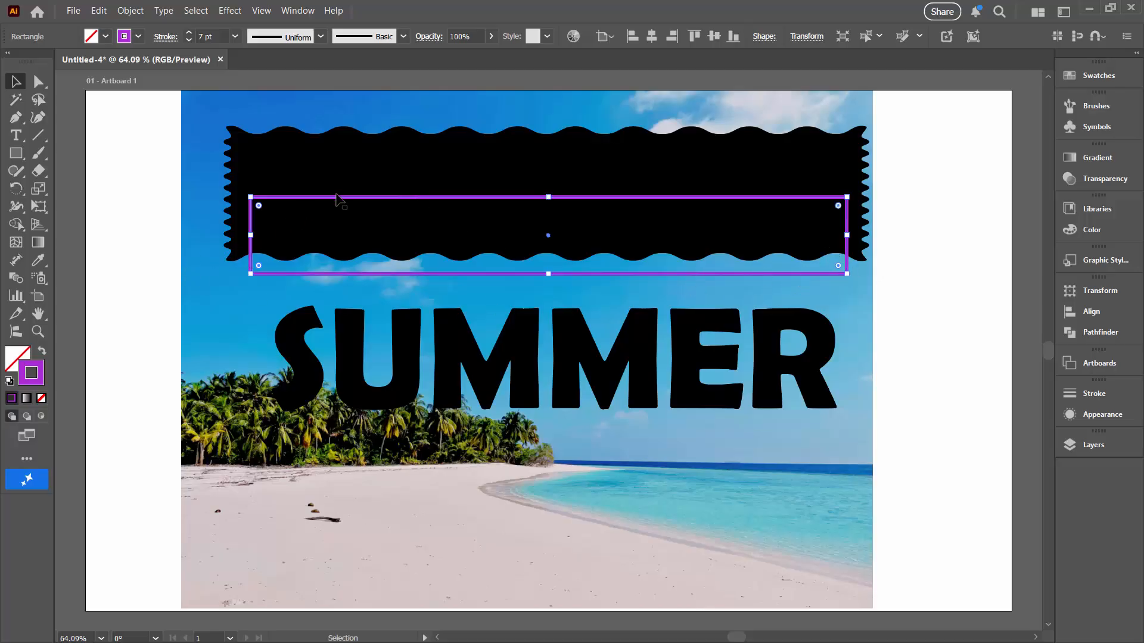
drag(339, 197, 337, 198)
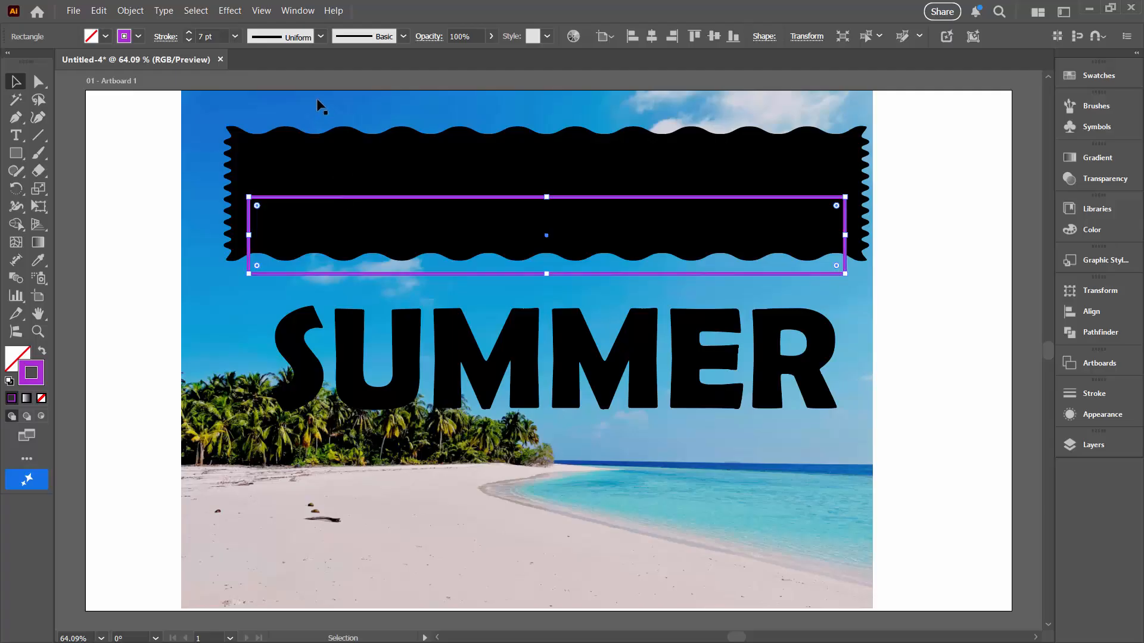
Step: Select the black wavy shape together with the purple rectangle and reduce them to their overlap with Pathfinder Intersect
shift+click(327, 144)
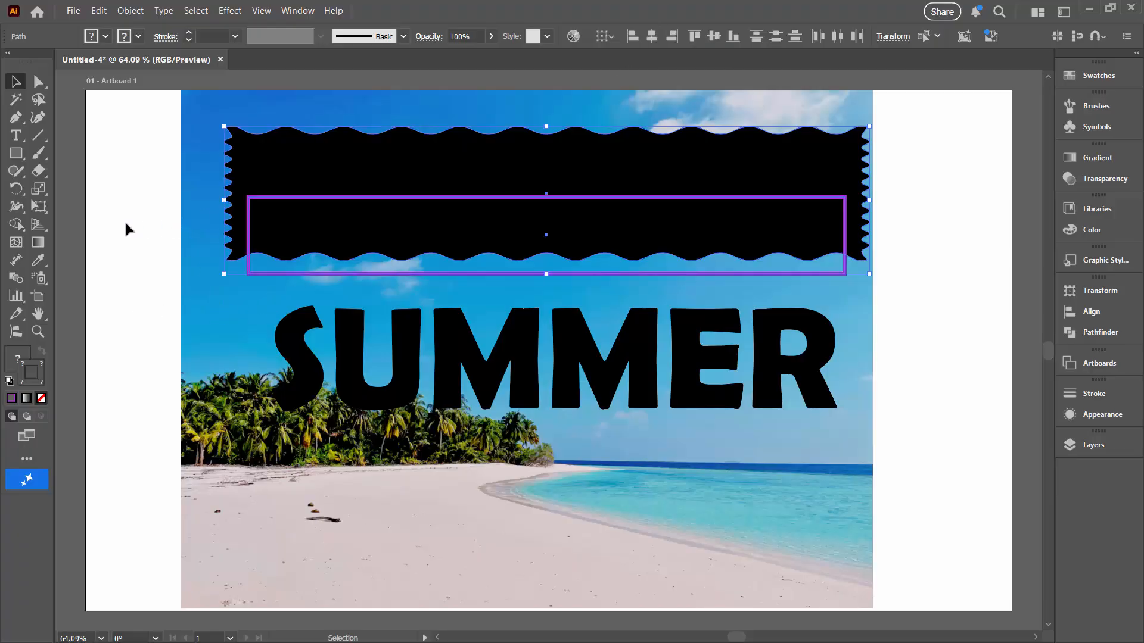
shift+click(325, 200)
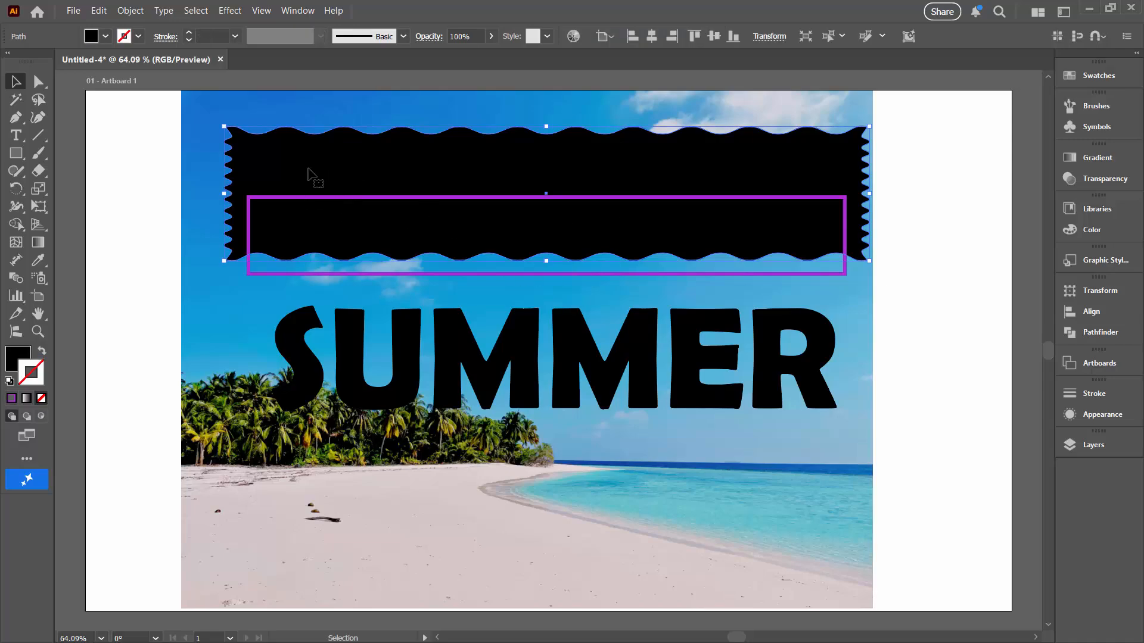
shift+click(287, 200)
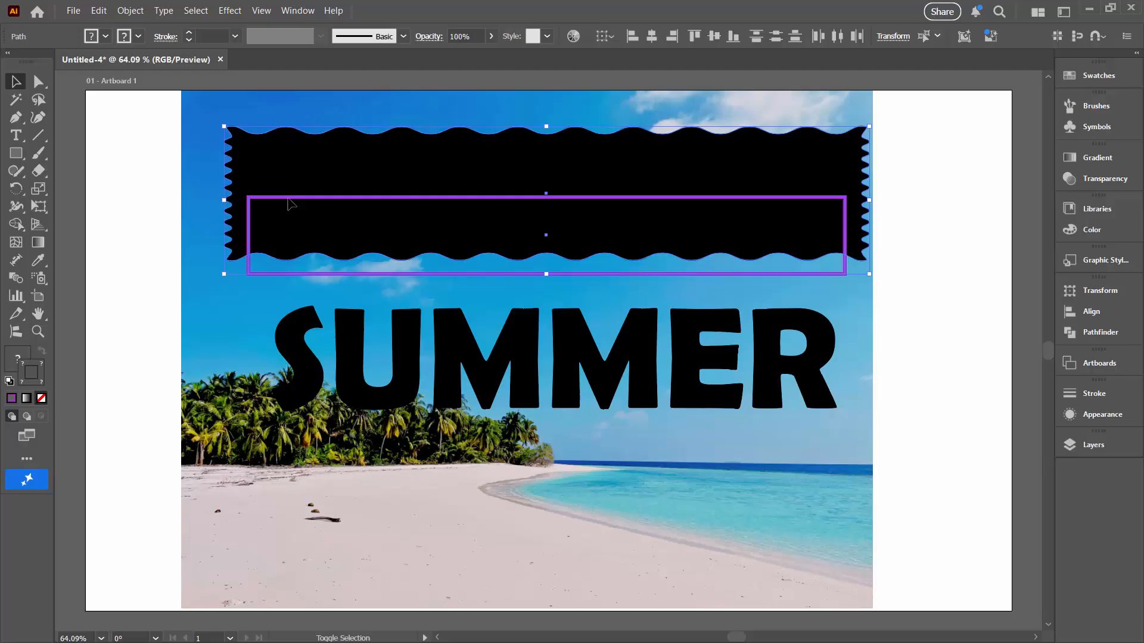
click(1079, 335)
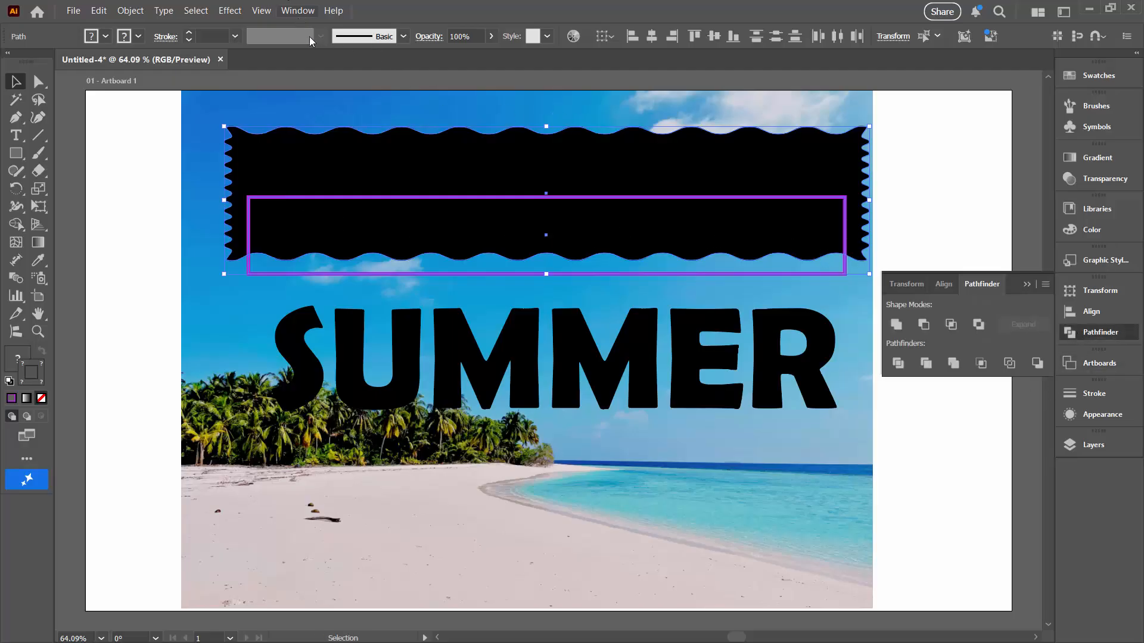
click(950, 325)
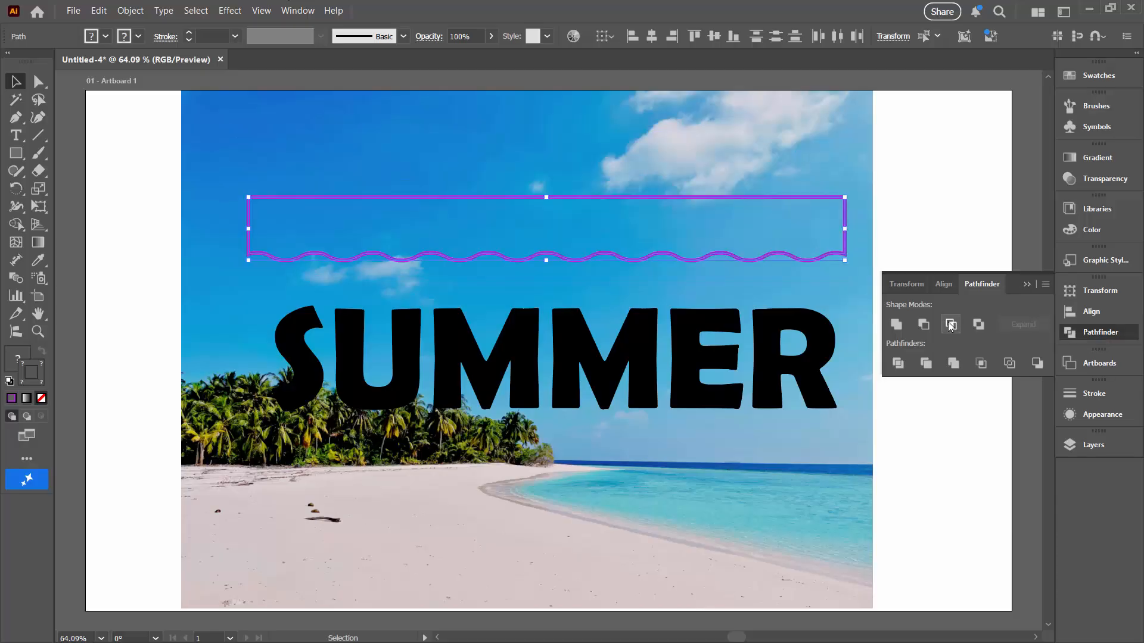
click(1024, 285)
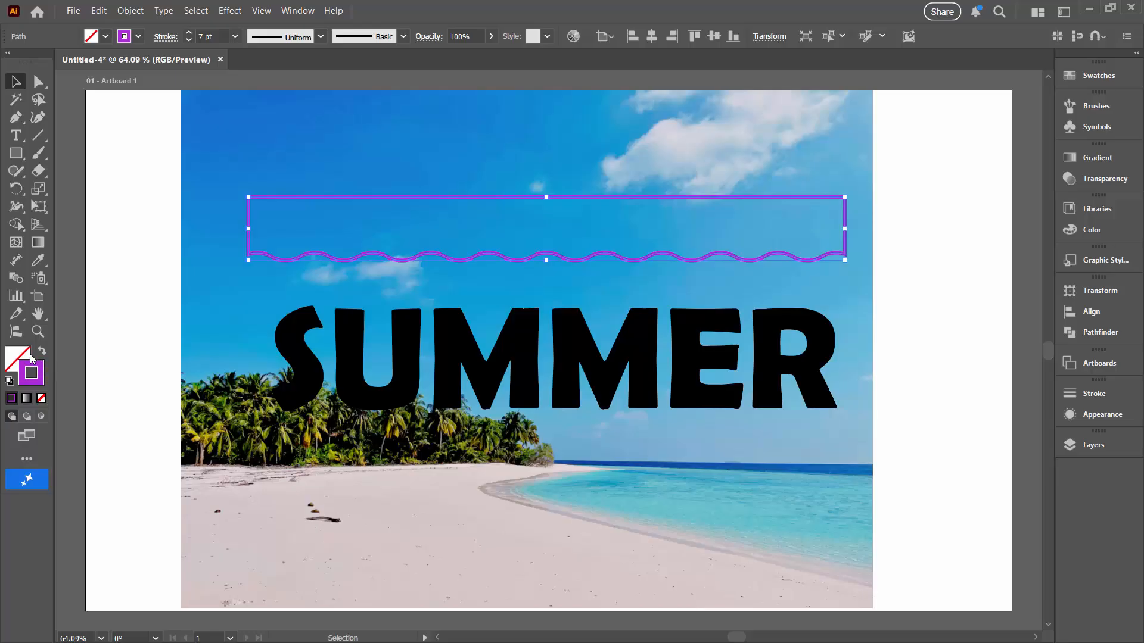
Step: Swap the wavy strip's fill and stroke, and set its fill color to black #000000
key(shift+x)
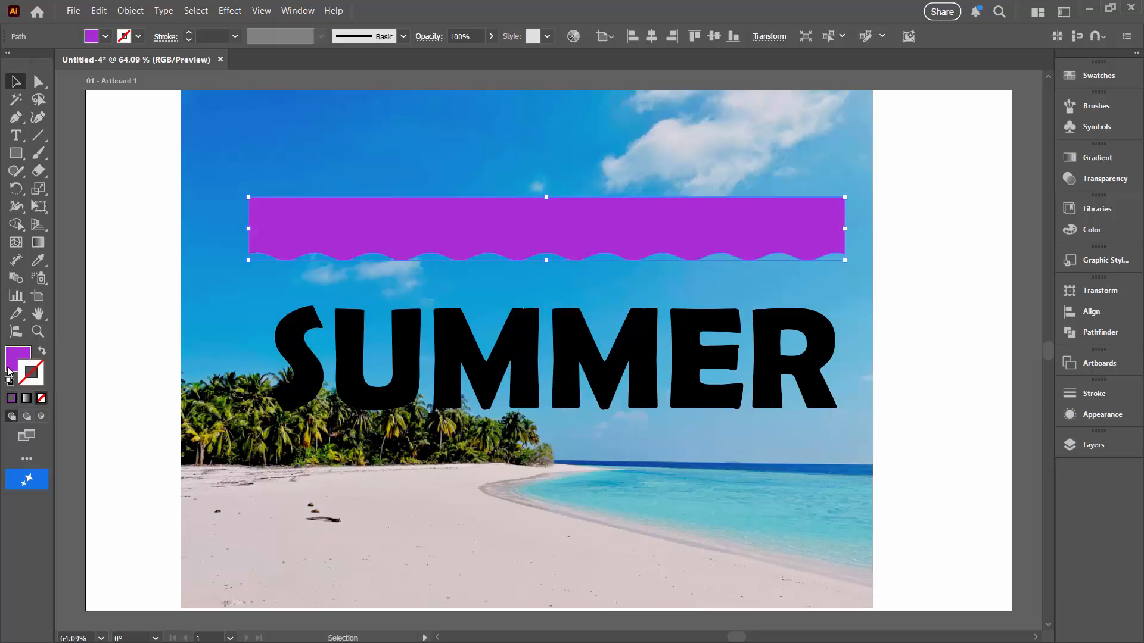
double_click(17, 359)
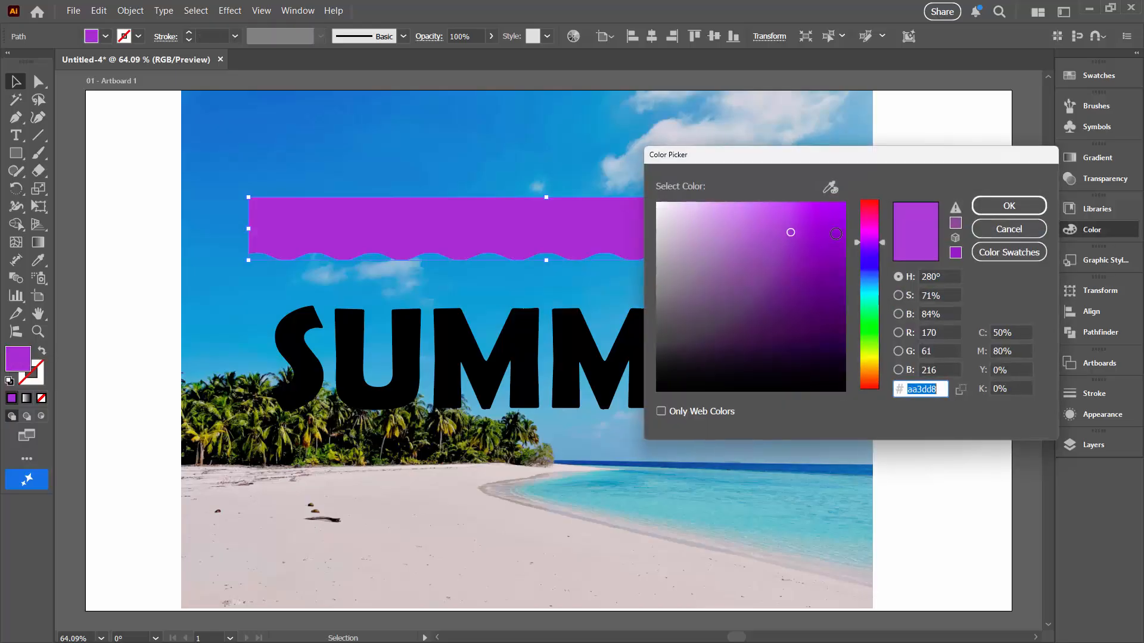
drag(679, 386, 657, 391)
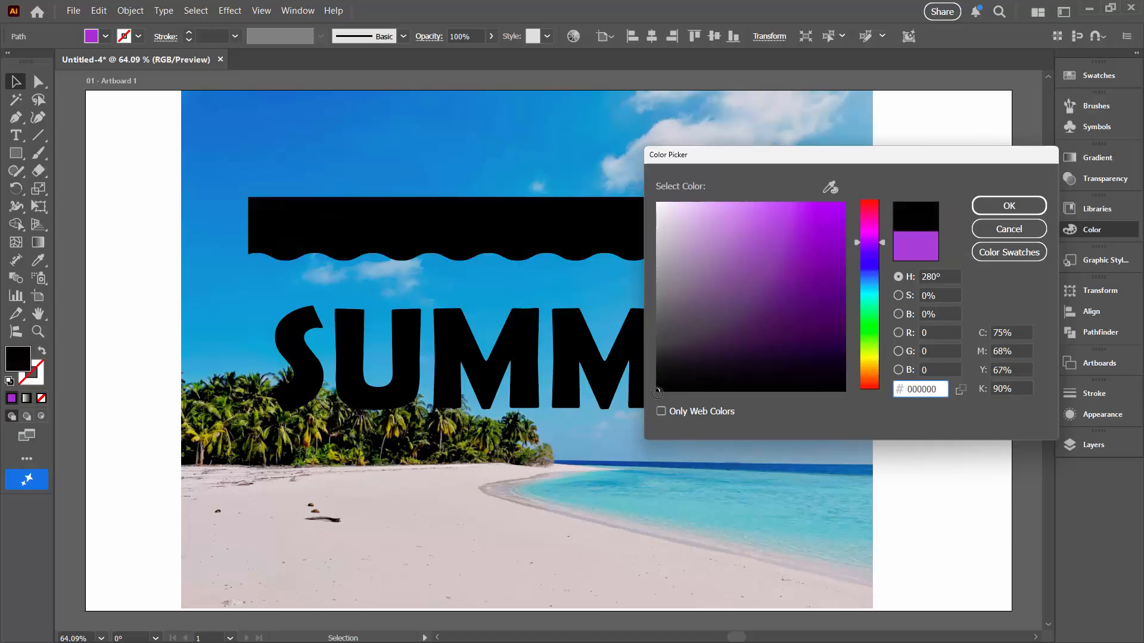
click(1009, 206)
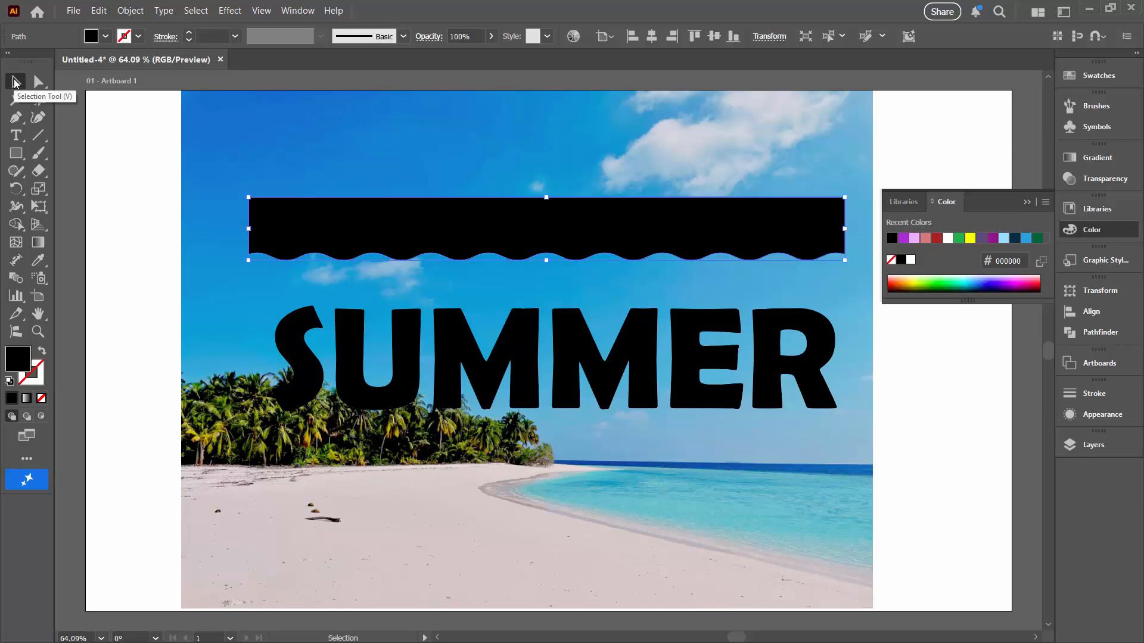
Step: Position the SUMMER text directly on the wavy strip's top edge and shorten the strip's left end toward the letter S
mouse_move(498, 239)
mouse_down()
mouse_move(506, 462)
mouse_move(507, 386)
mouse_move(535, 360)
mouse_move(534, 198)
mouse_up()
mouse_move(534, 417)
mouse_down()
mouse_move(534, 302)
mouse_move(524, 296)
mouse_up()
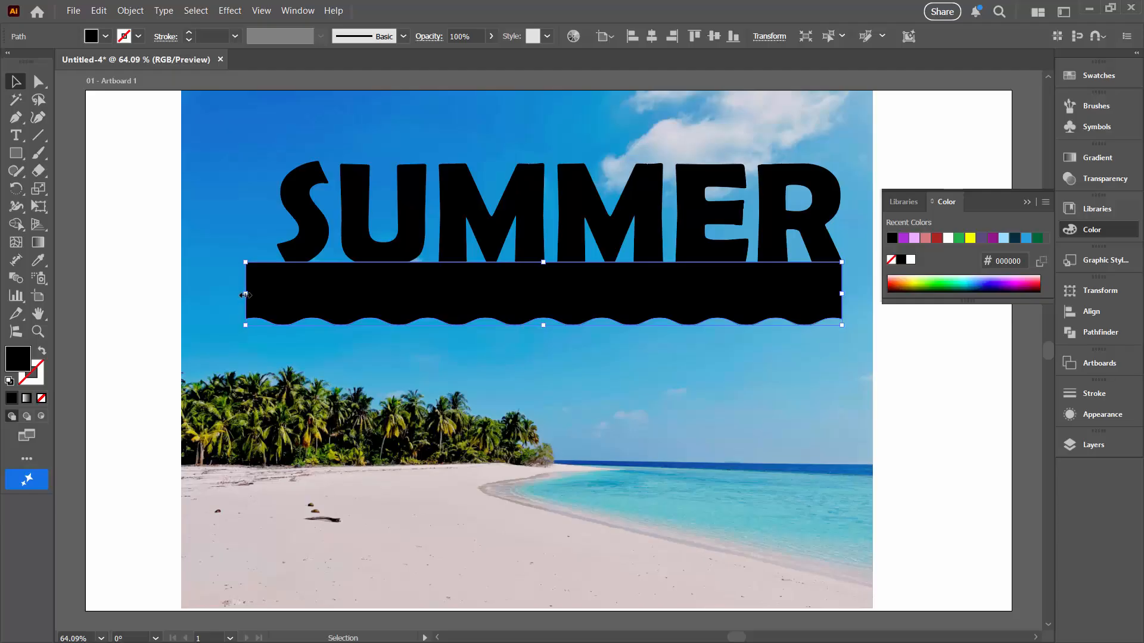
mouse_move(246, 294)
mouse_down()
mouse_move(301, 286)
mouse_move(358, 395)
mouse_up()
click(273, 297)
Step: Fine-tune the wavy strip's left edge so it meets the bottom corner of the letter S
key(z)
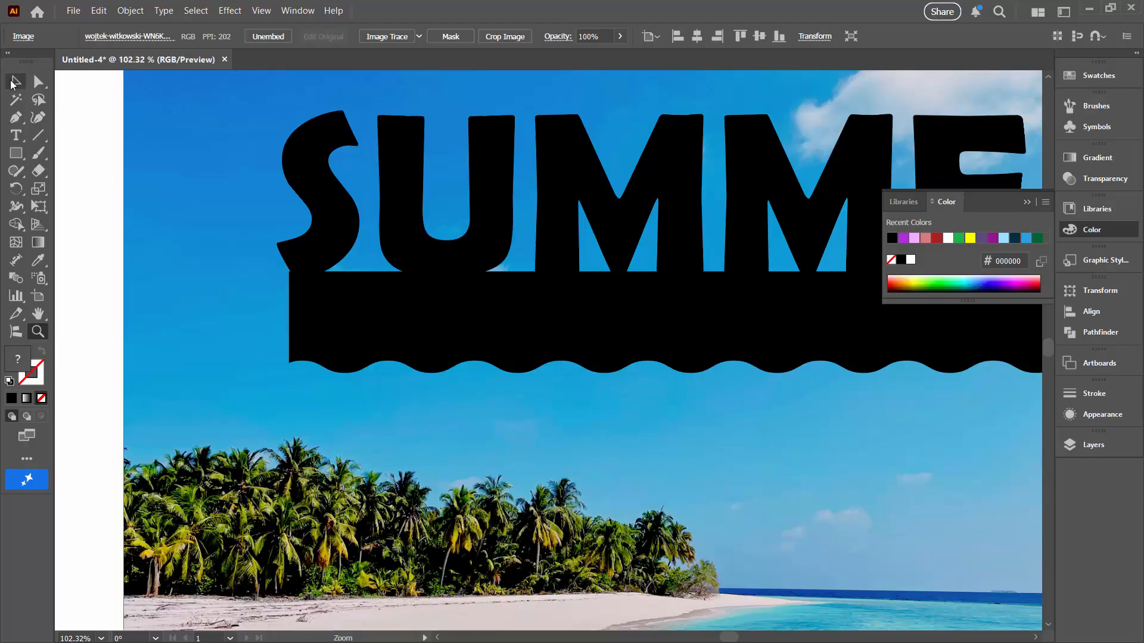
click(16, 82)
click(314, 334)
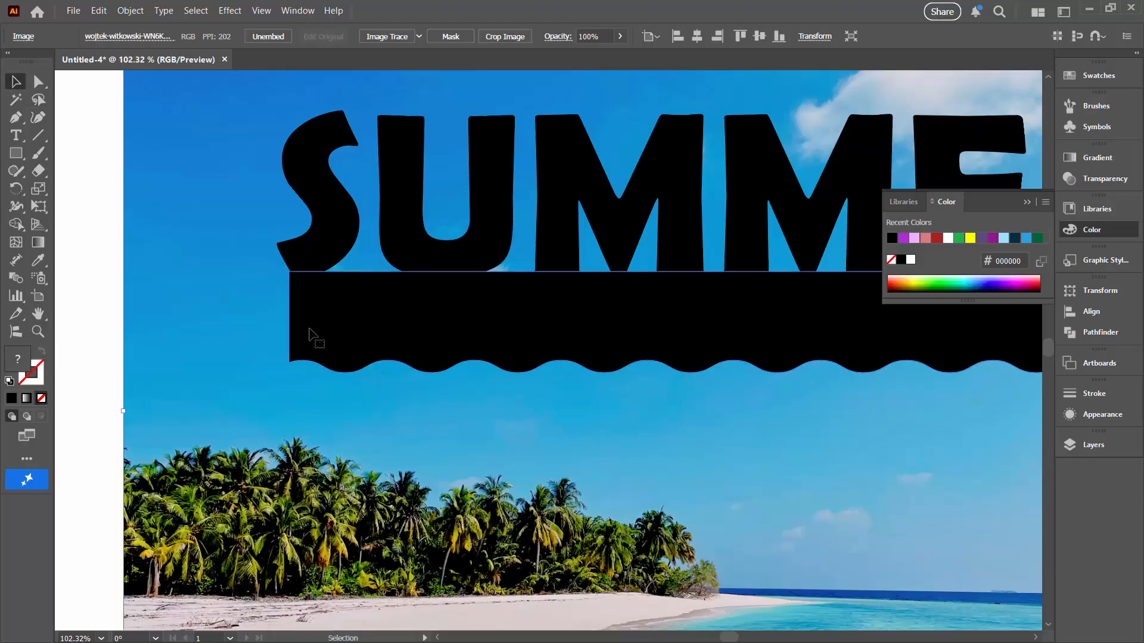
mouse_move(289, 322)
mouse_down()
mouse_move(304, 322)
mouse_move(293, 322)
mouse_up()
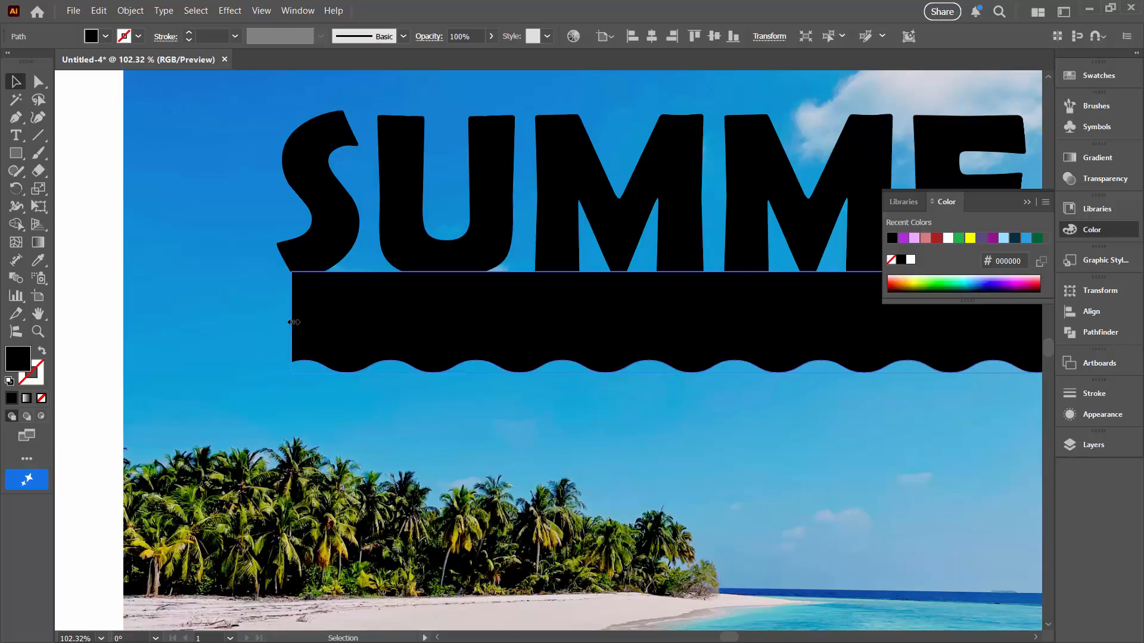
click(264, 326)
Step: Fine-tune the wavy strip's right edge to line up with the foot of the letter R, and fit the artboard in view
key(space)
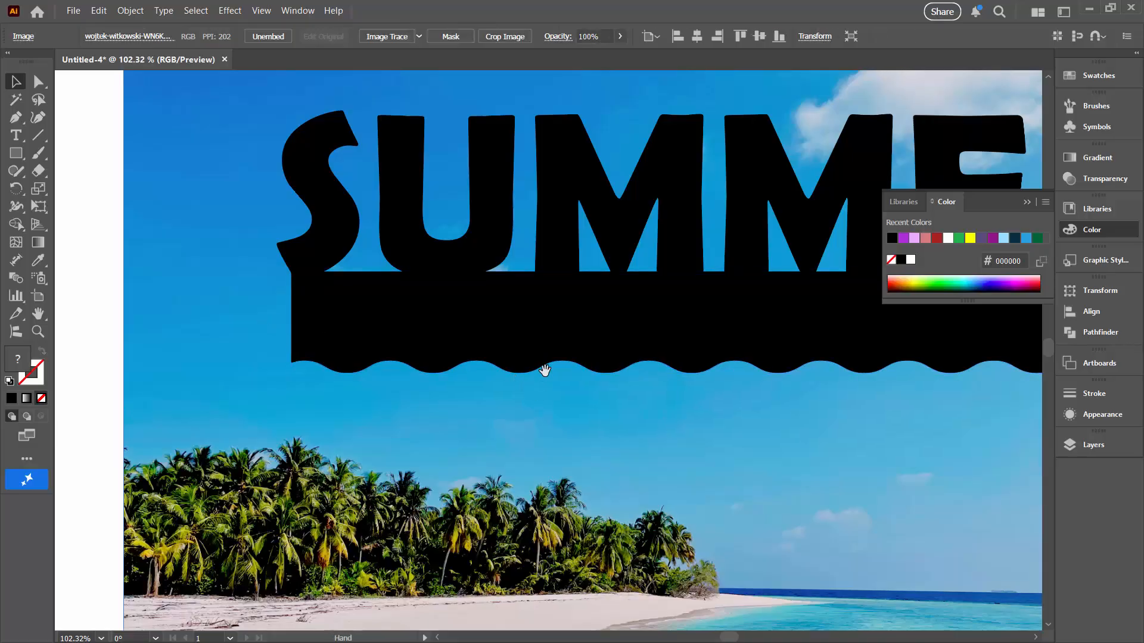
drag(651, 354, 297, 368)
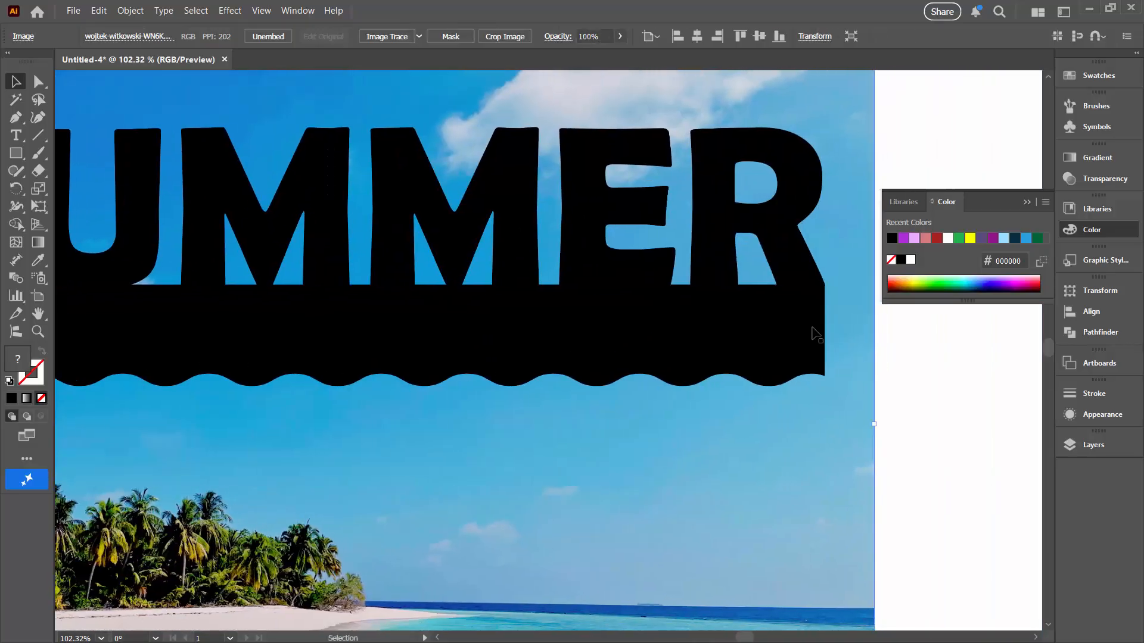
click(819, 331)
drag(827, 338, 827, 336)
click(750, 454)
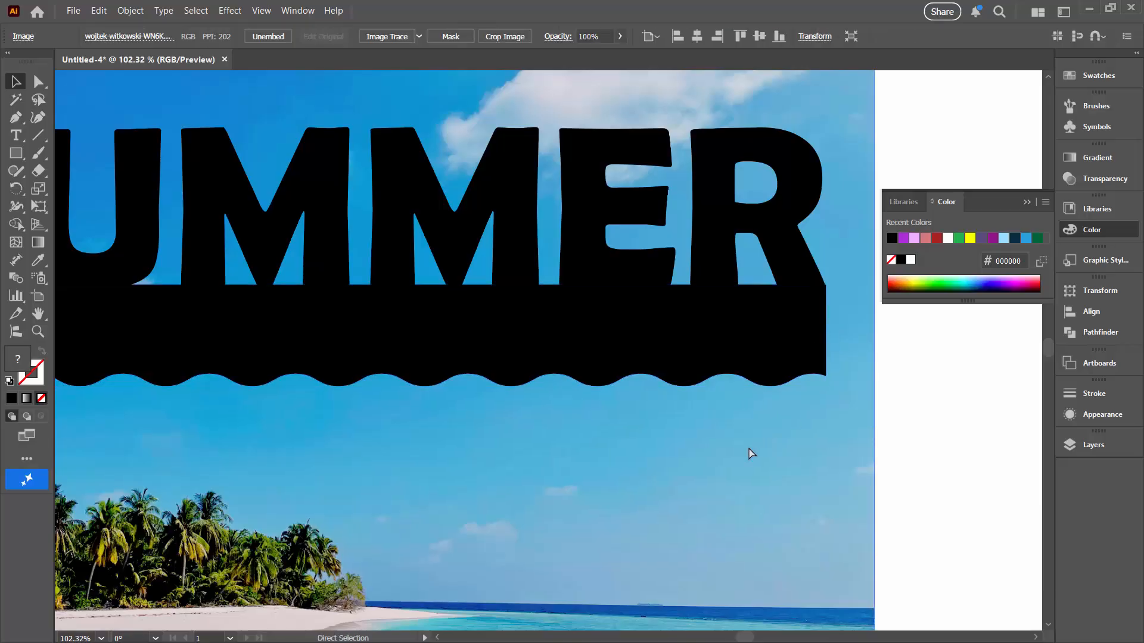
key(ctrl+0)
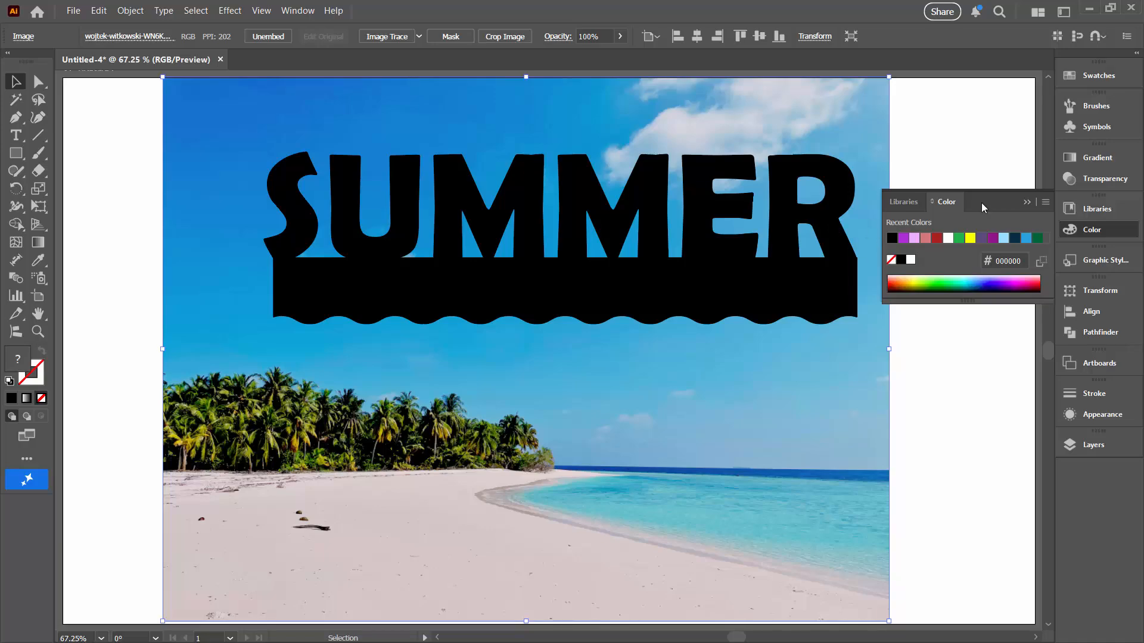
click(1026, 203)
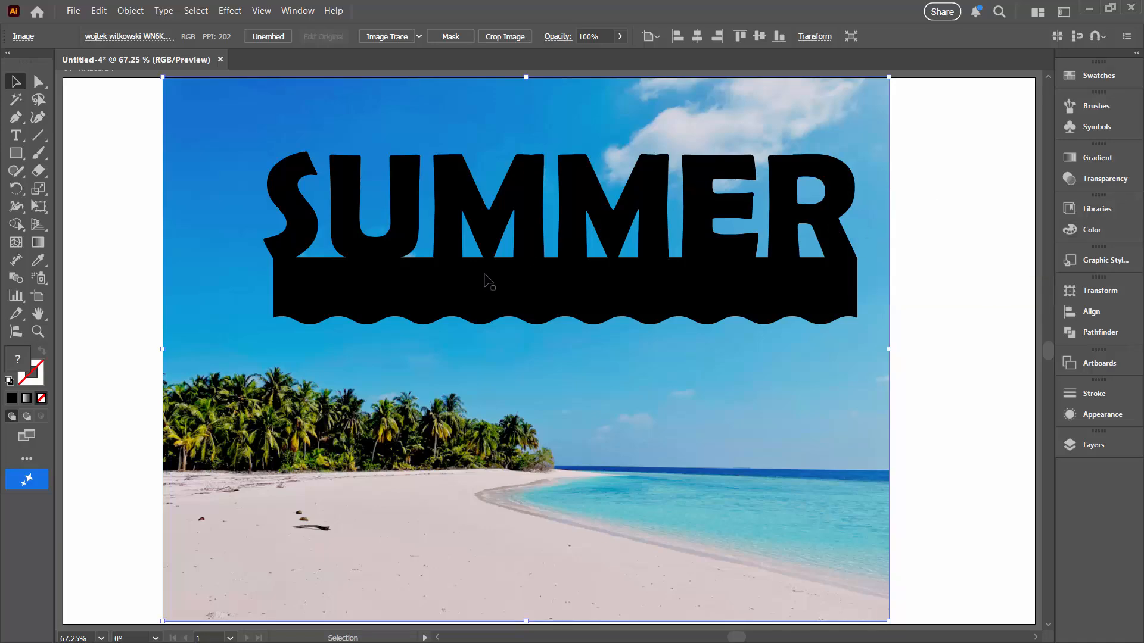
Step: Group the SUMMER text with the black wavy strip
click(443, 241)
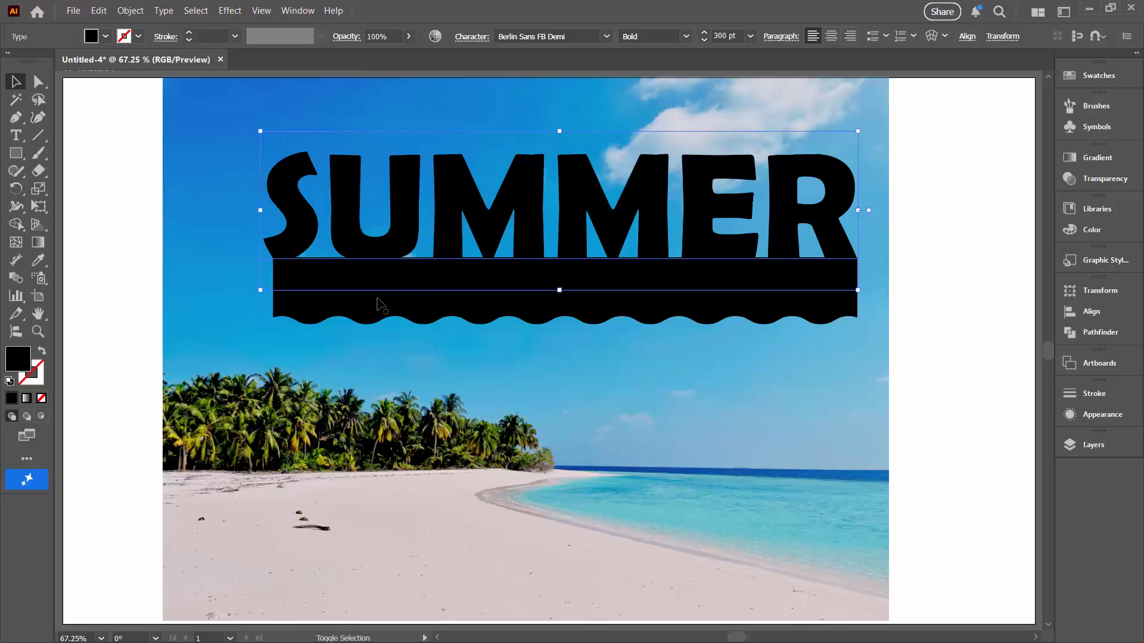
shift+click(371, 316)
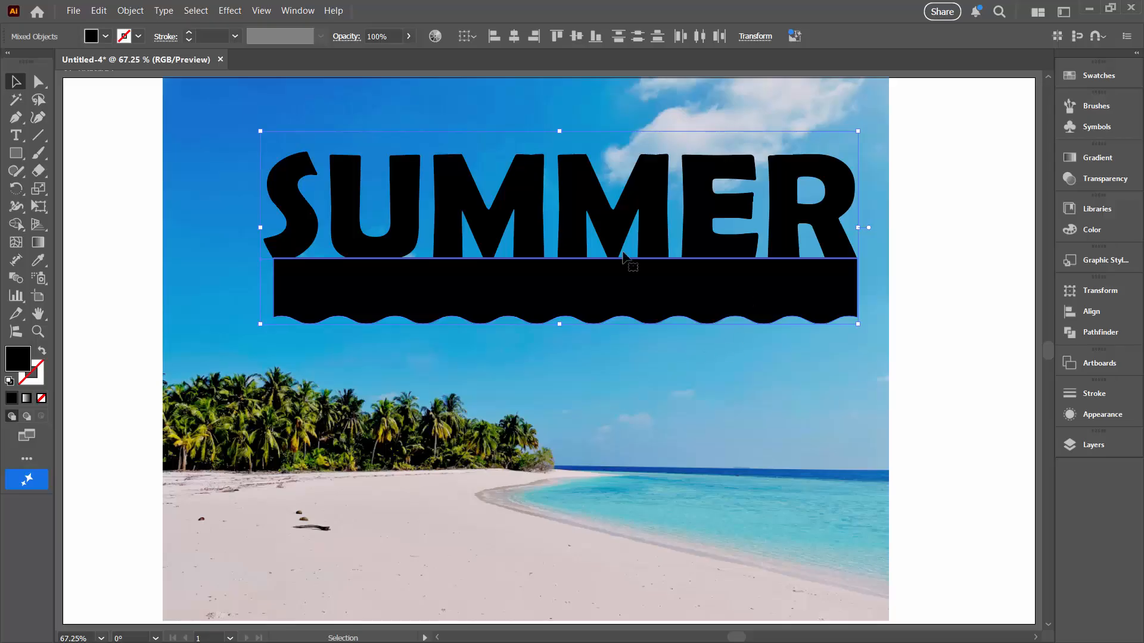
click(125, 13)
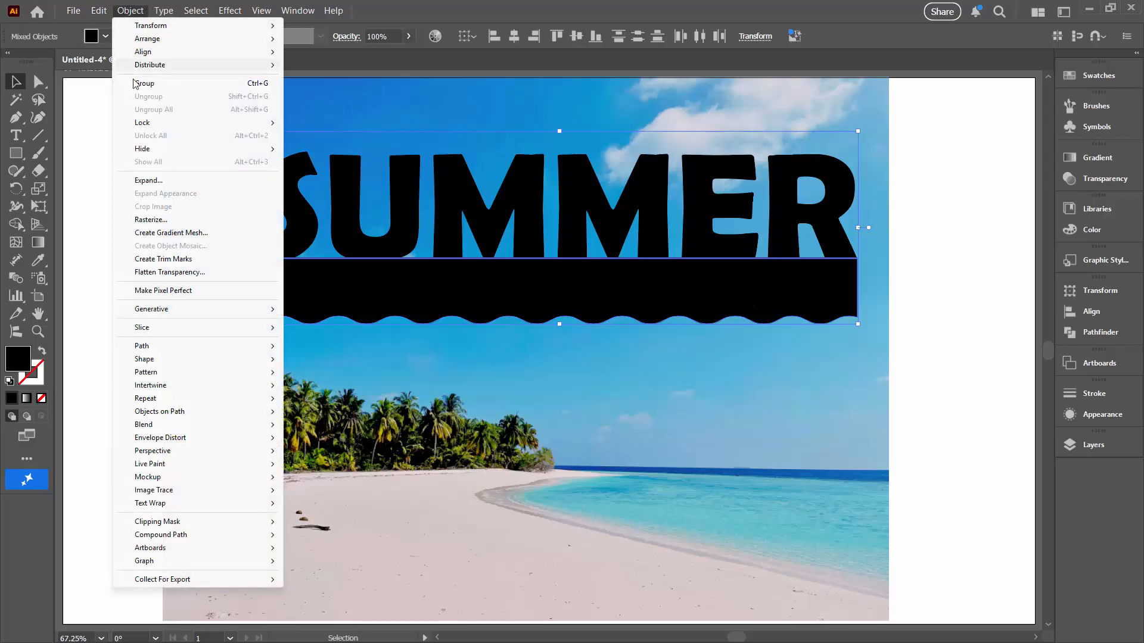
click(144, 83)
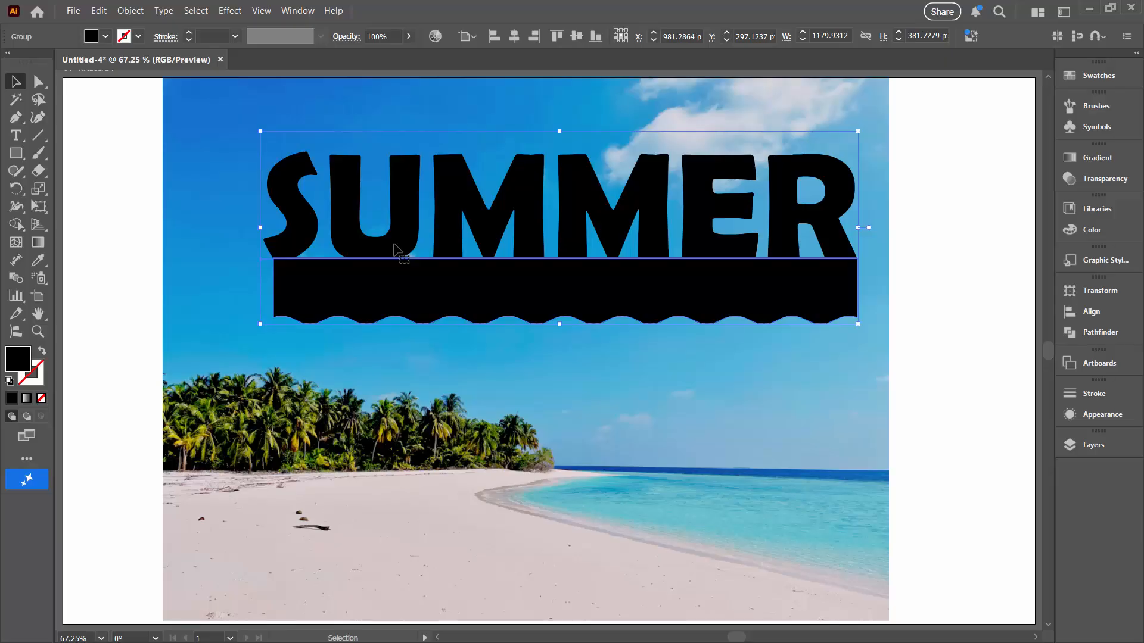
Step: Move the SUMMER group down over the beach so the letters cover the palms and horizon and the strip covers the sand
drag(393, 249, 385, 485)
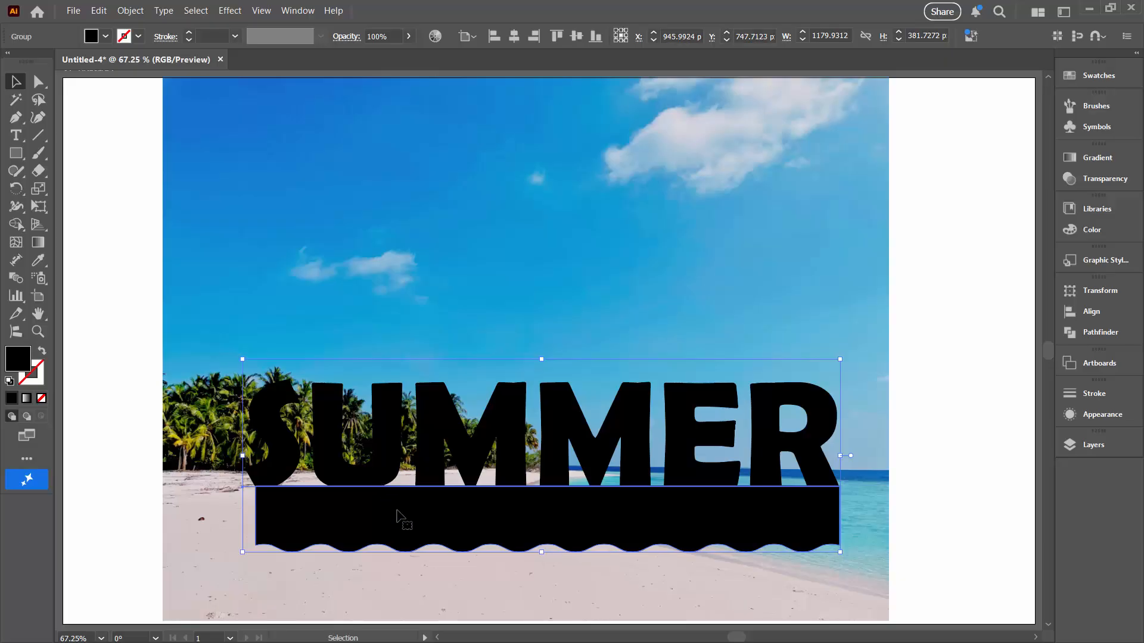
scroll(400, 473, down, 1)
drag(439, 446, 437, 453)
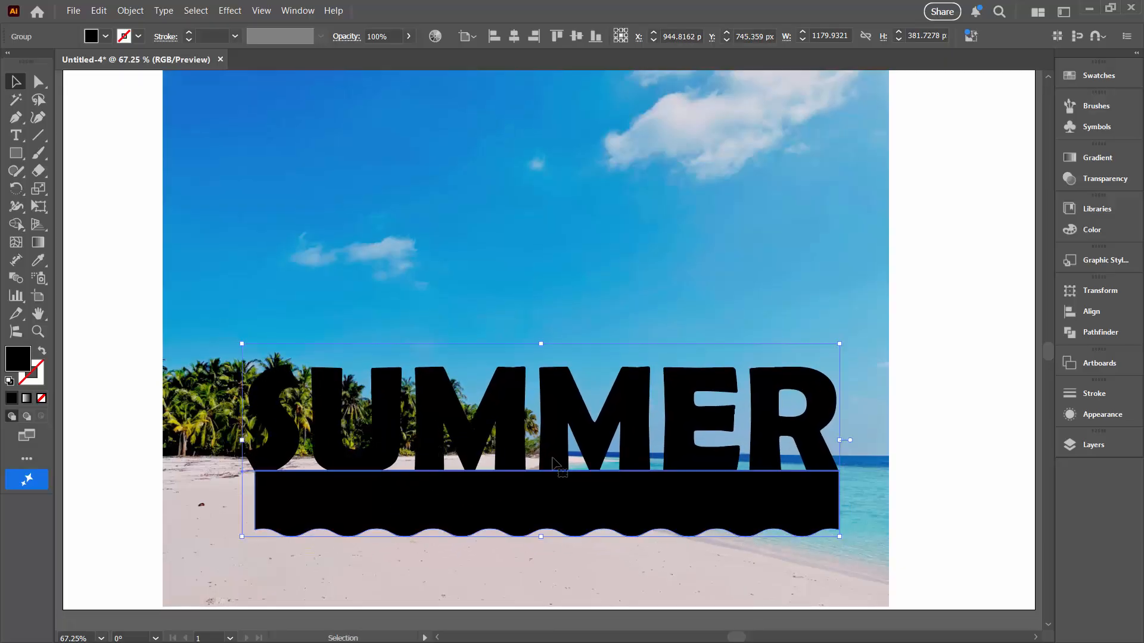
Step: Select all artwork and make an opacity mask from the SUMMER group over the beach photo, with Clip and Invert Mask enabled
click(194, 10)
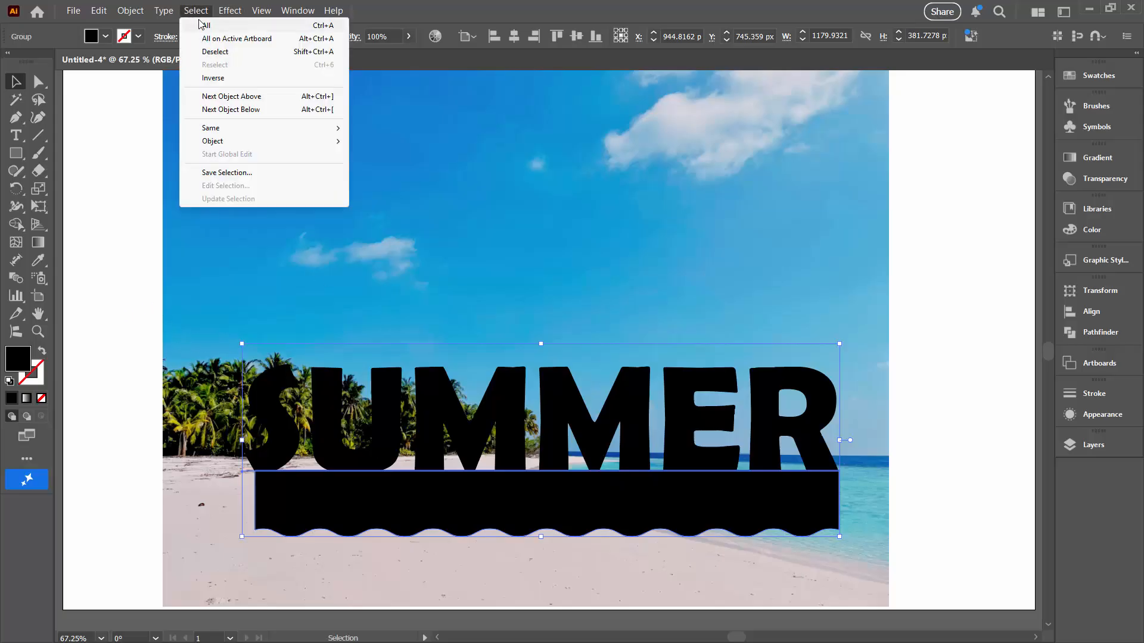
click(206, 25)
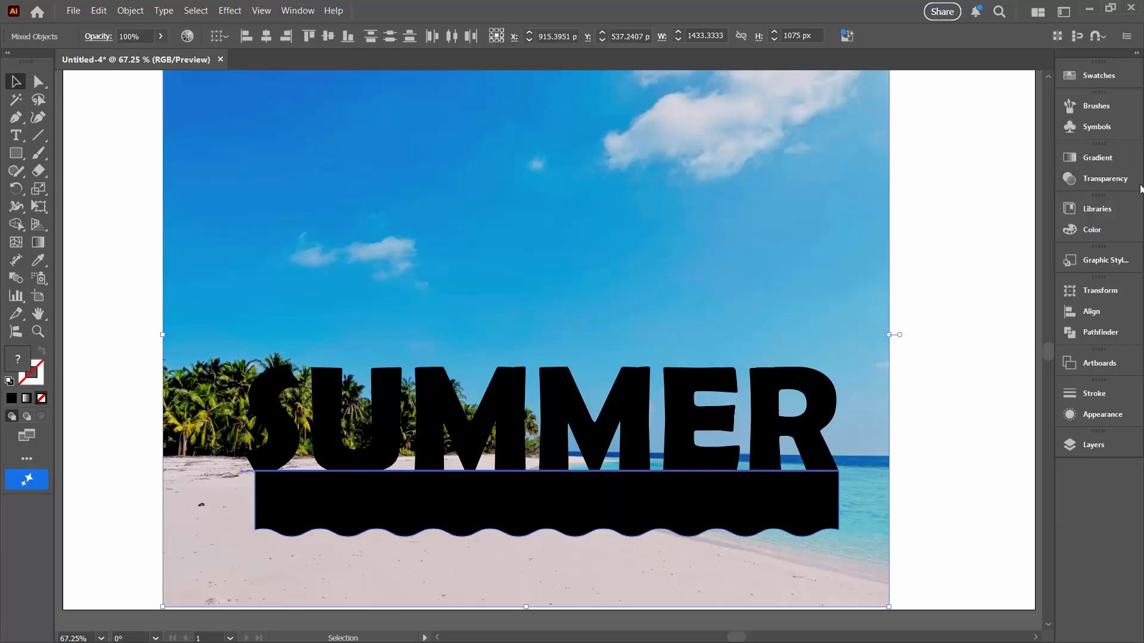
click(1104, 179)
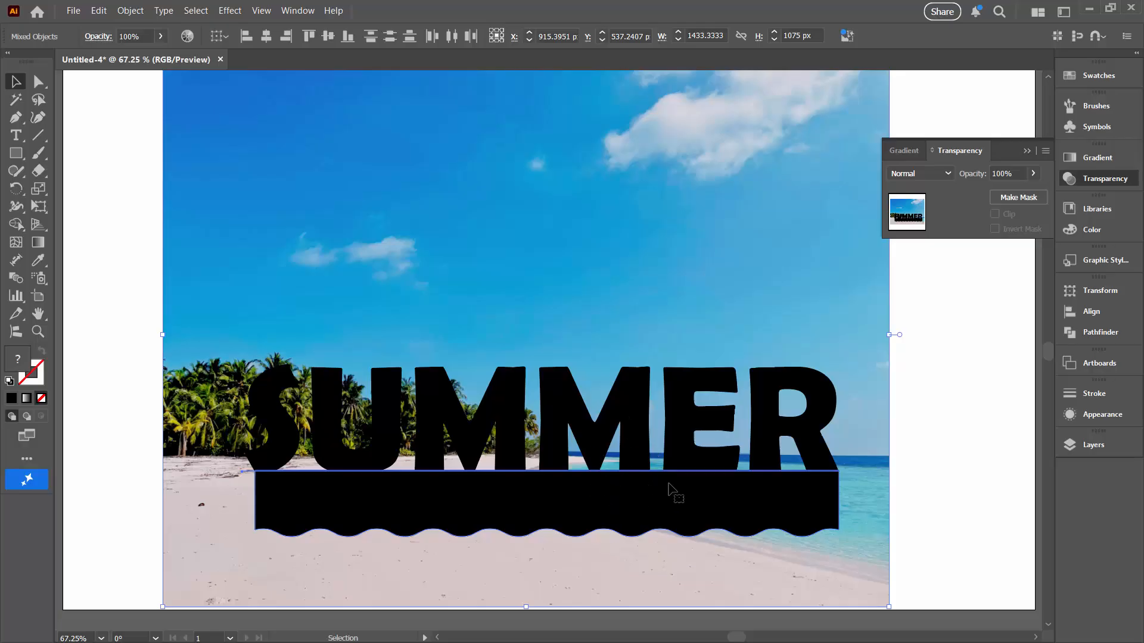
click(1015, 199)
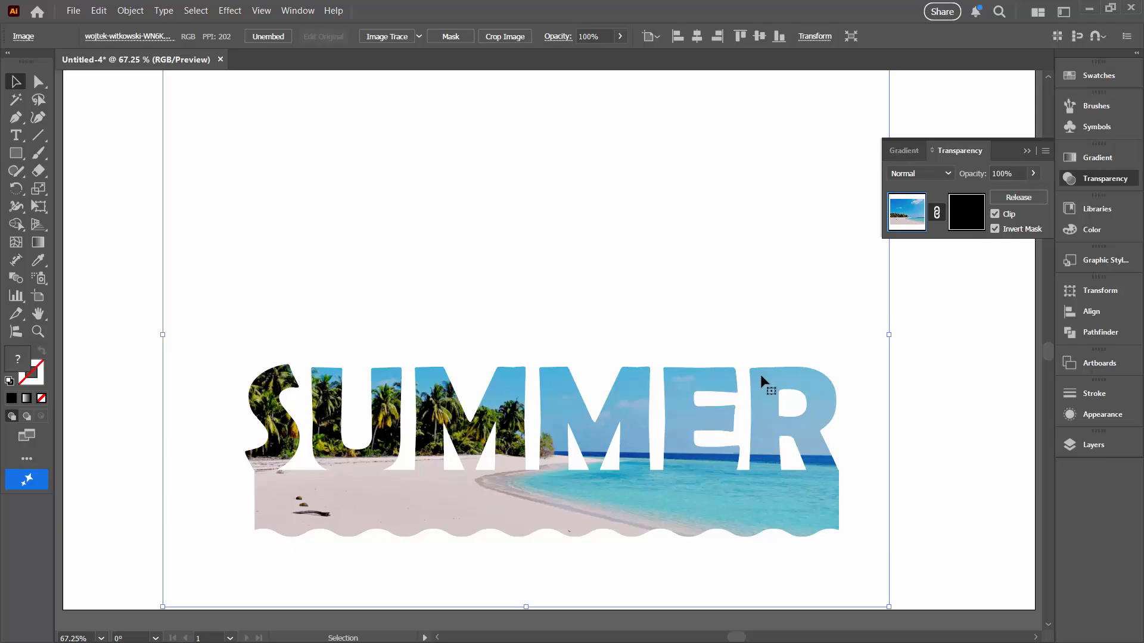
Step: Shift the SUMMER mask slightly up and to the right over the photo, and return to editing the artwork
click(962, 222)
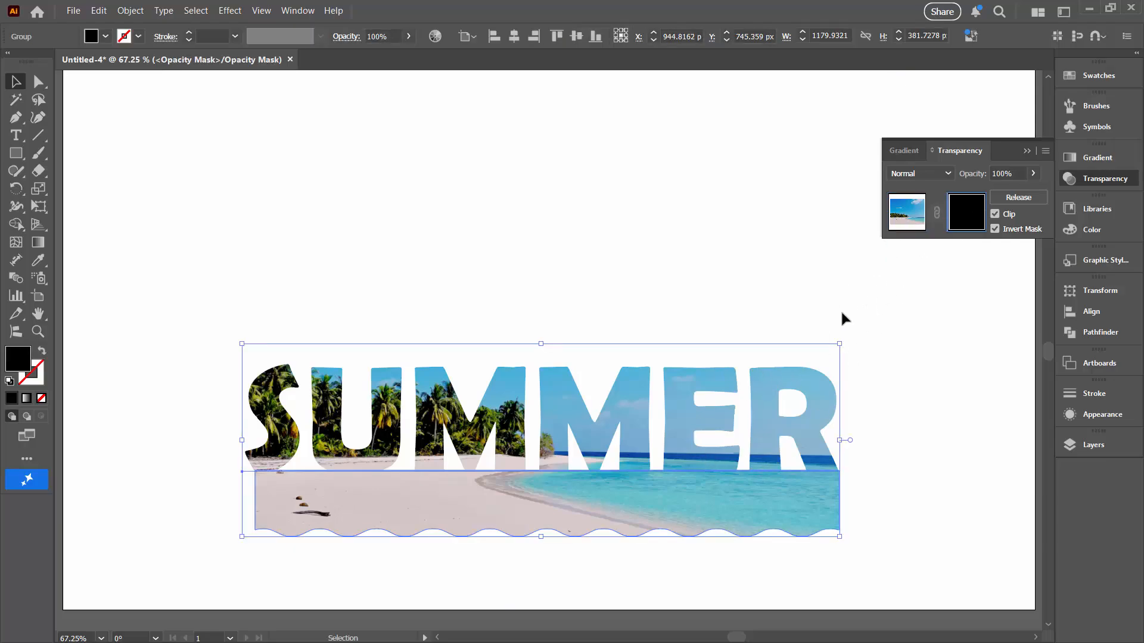
mouse_move(702, 429)
mouse_down()
mouse_move(687, 381)
mouse_move(659, 383)
mouse_move(739, 441)
mouse_move(727, 403)
mouse_move(707, 417)
mouse_up()
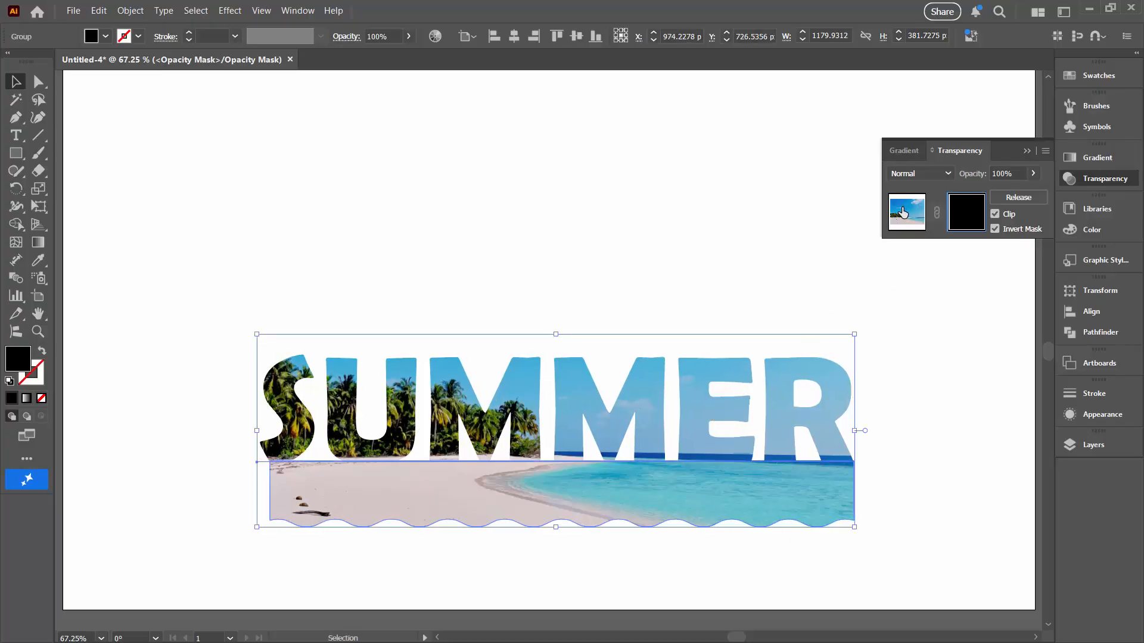
click(904, 215)
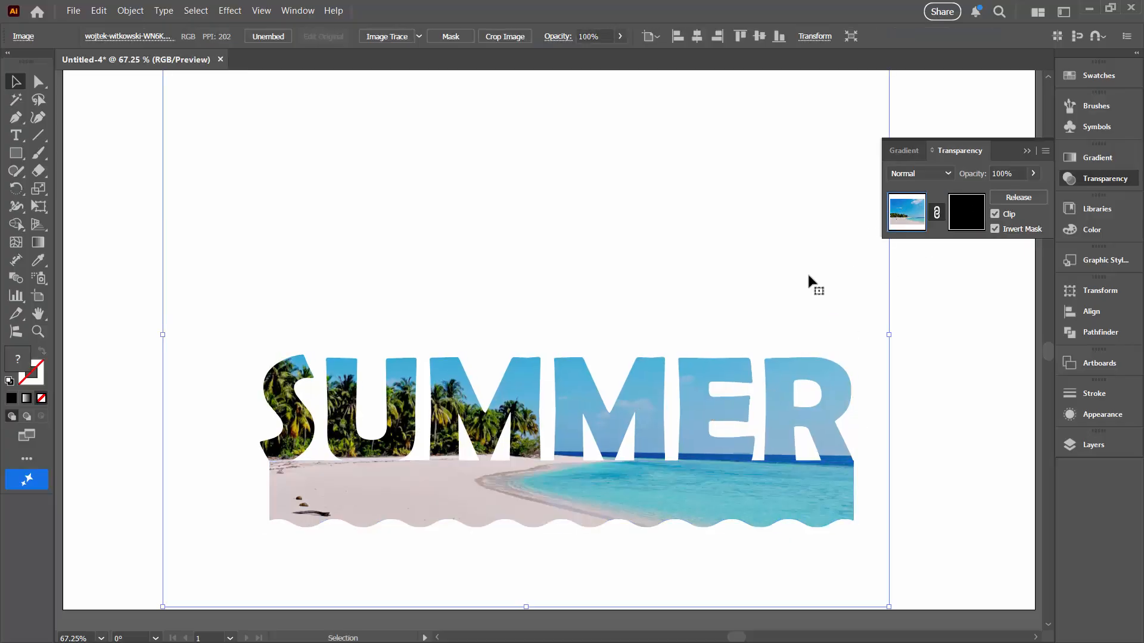
Step: Move the masked SUMMER image up and to the left toward the middle of the artboard
drag(696, 412, 677, 290)
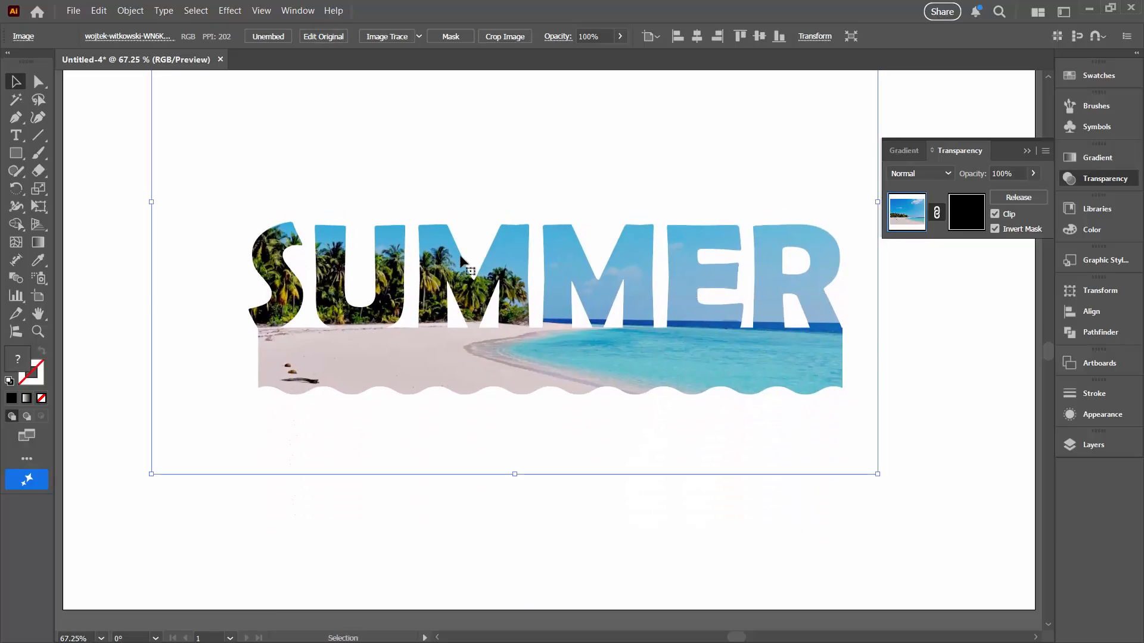
drag(486, 295, 452, 343)
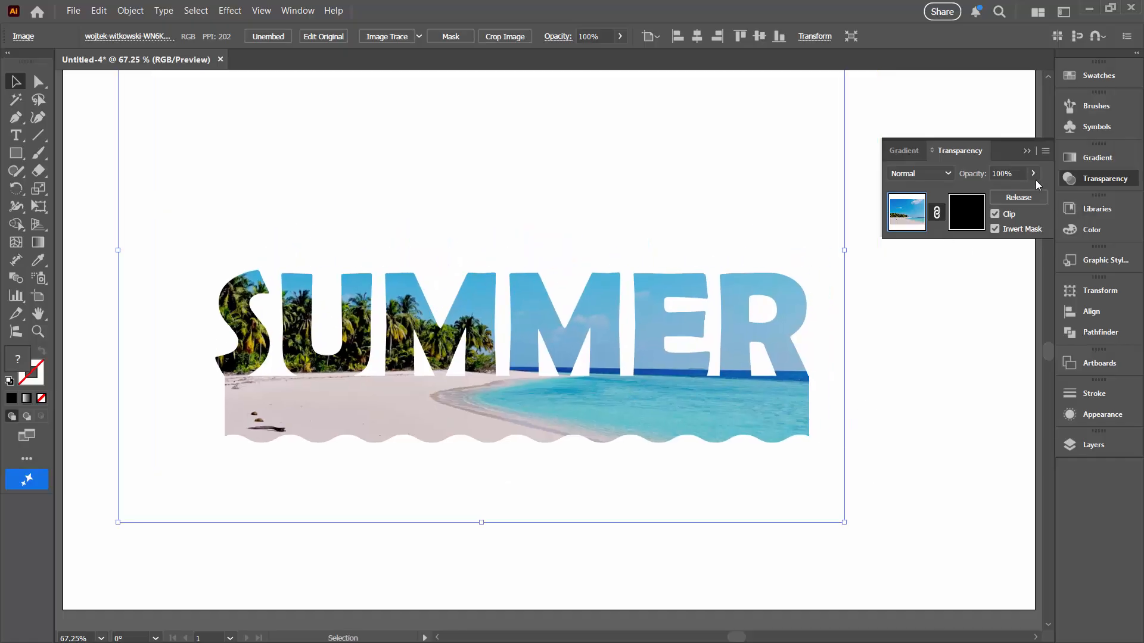
click(1027, 151)
Step: Expand Layer 1 in the layers list and examine the entry for the masked image
click(1074, 445)
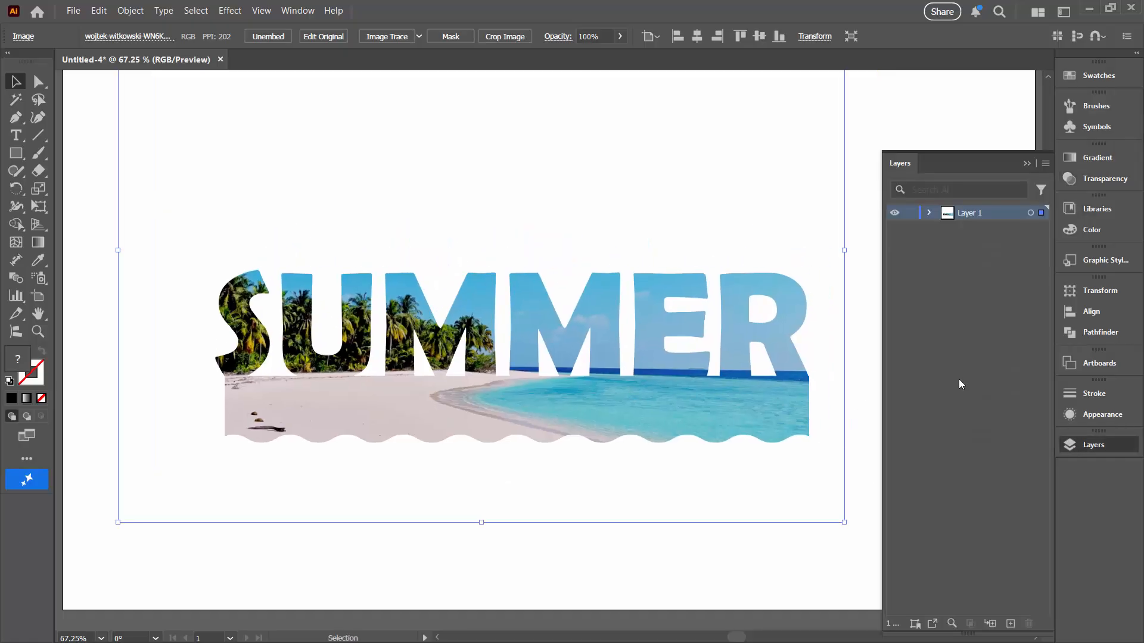
click(929, 213)
drag(879, 264, 827, 286)
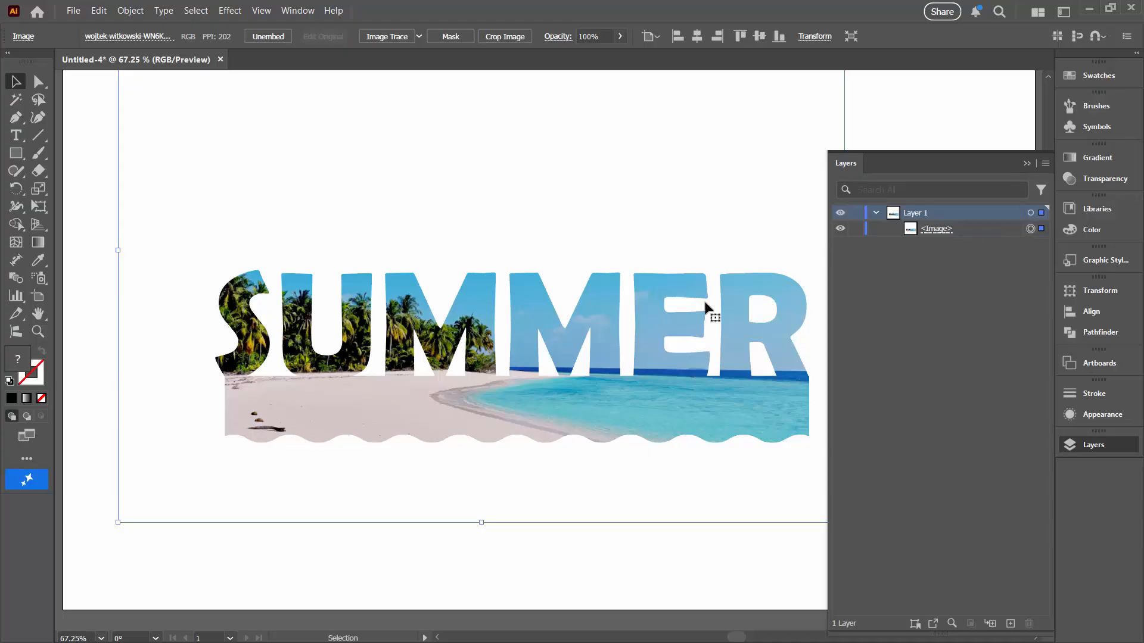
Step: Start editing the photo's opacity mask and select only its SUMMER text with the Group Selection tool
click(1100, 175)
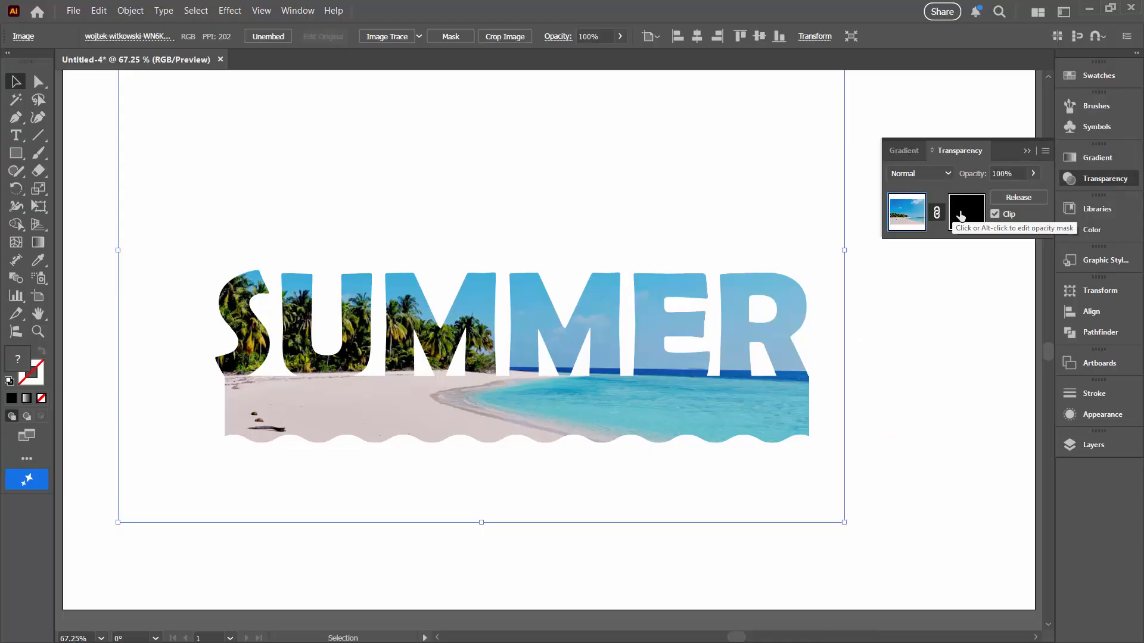
click(955, 214)
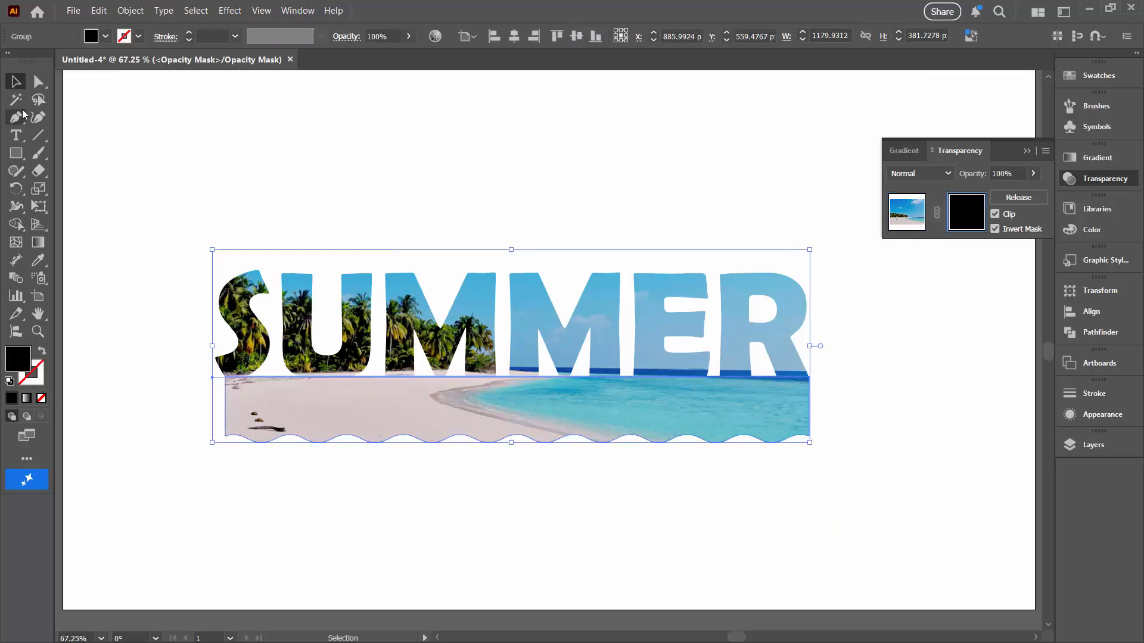
click(38, 80)
drag(35, 77, 92, 101)
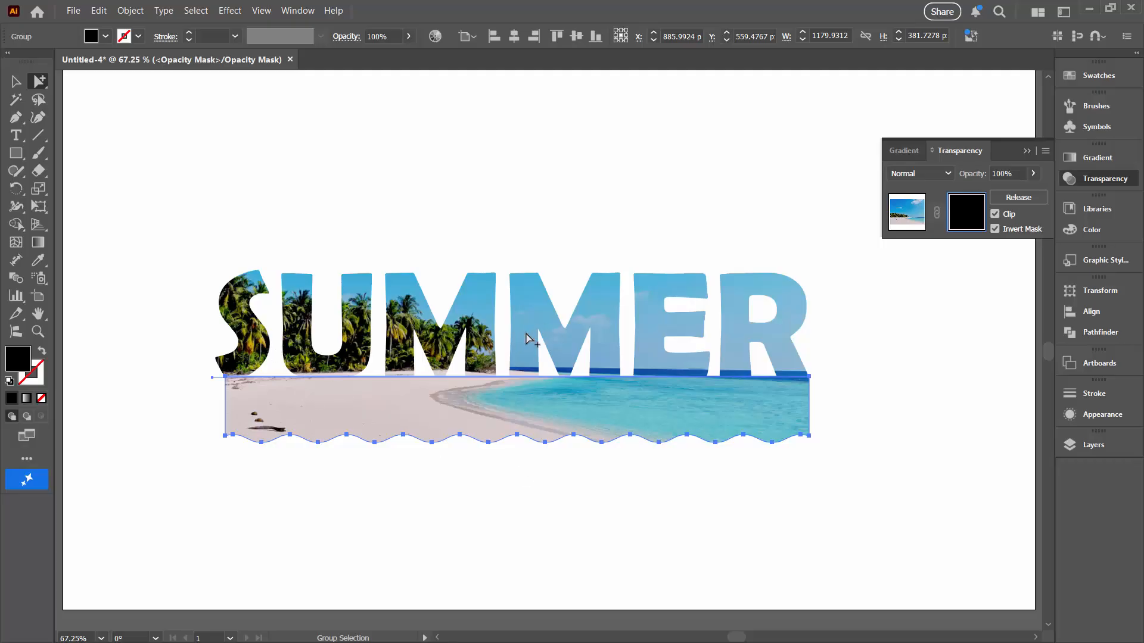
click(94, 327)
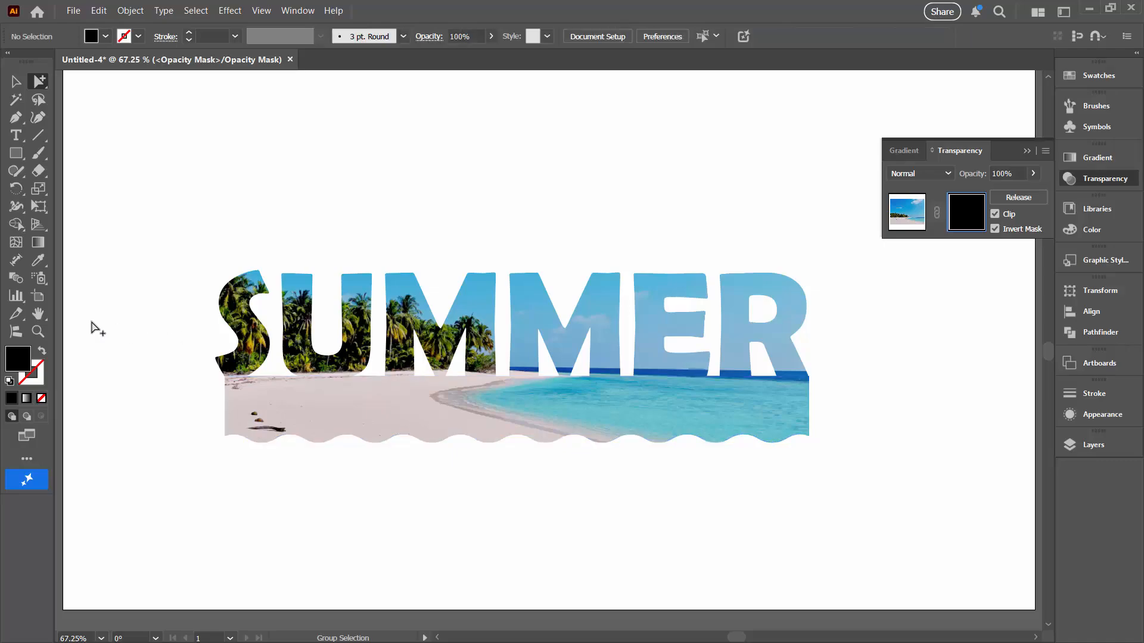
click(247, 333)
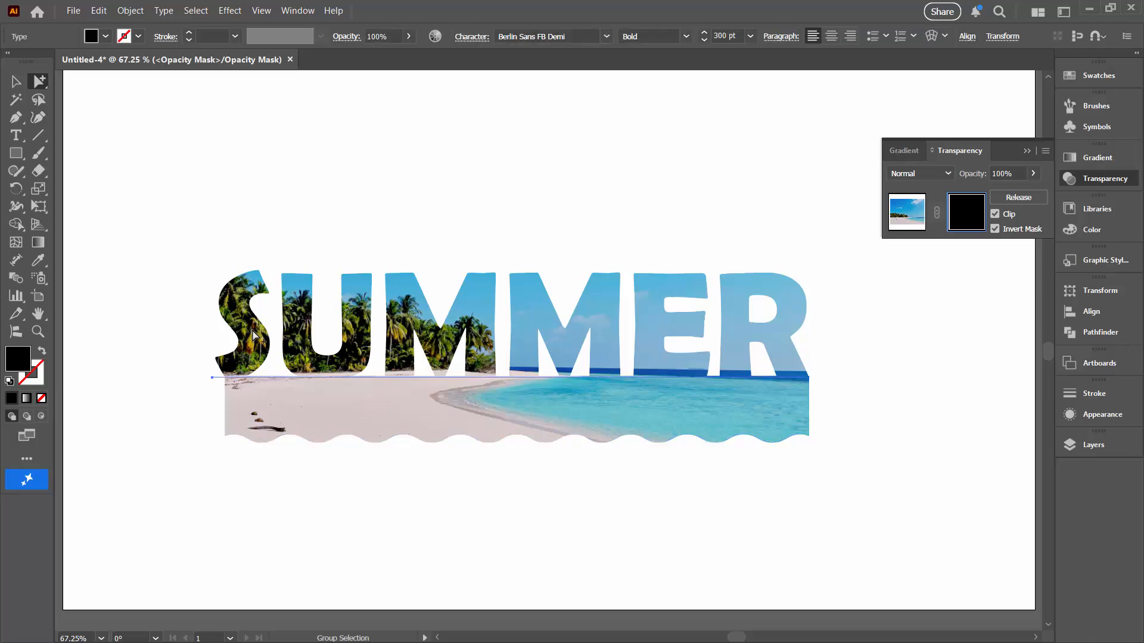
Step: Replace the first M in the mask's SUMMER text with a lowercase m, and change it back to a capital M
click(16, 136)
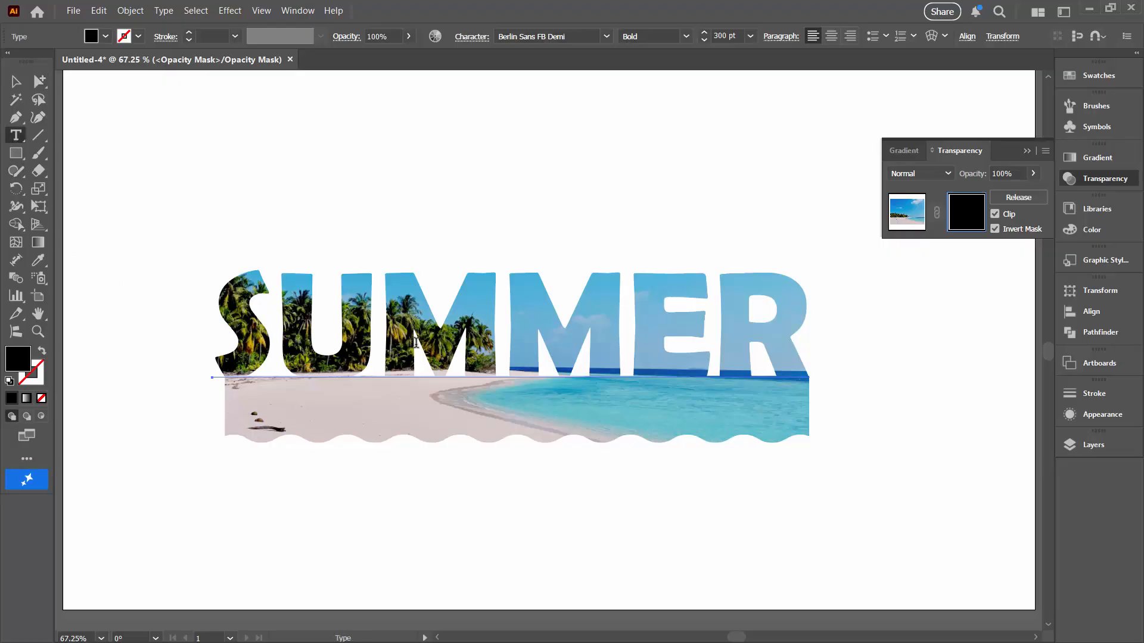
click(495, 333)
key(shift+Left)
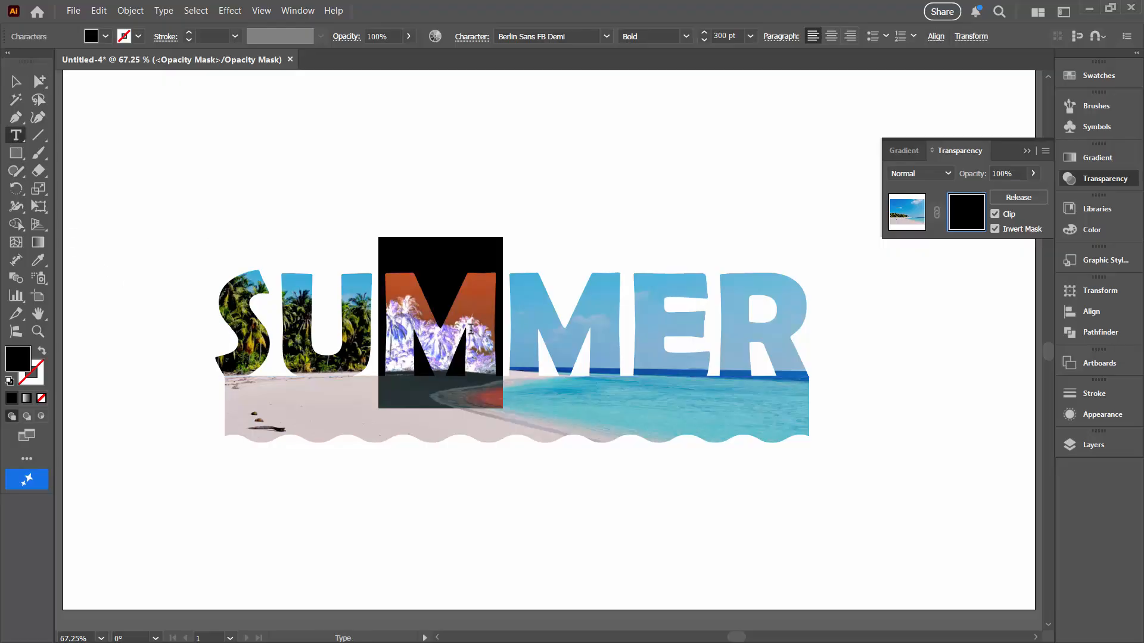
key(BackSpace)
text(m)
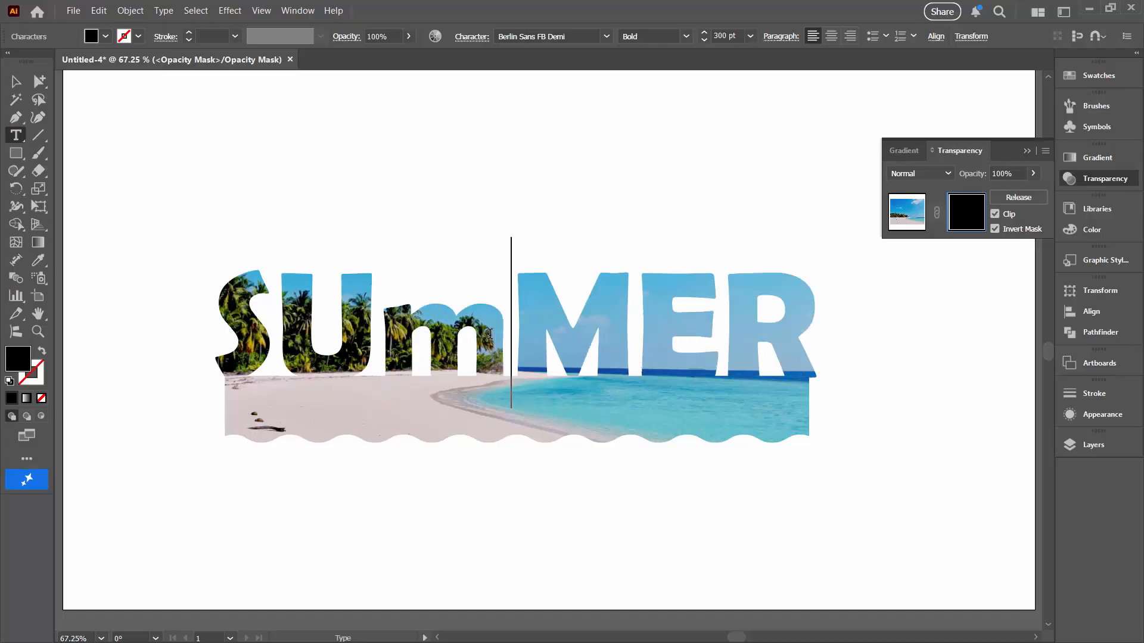
key(BackSpace)
text(M)
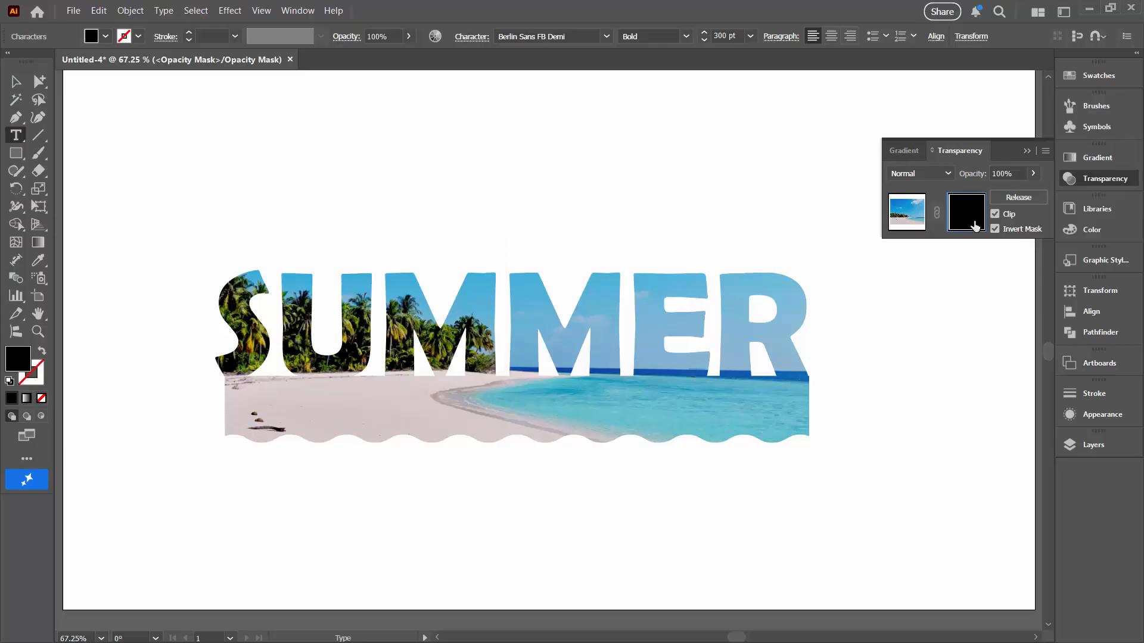
Step: Examine the opacity mask's layer structure down to its group, and return to the regular artwork with its layers list kept compact
click(1071, 442)
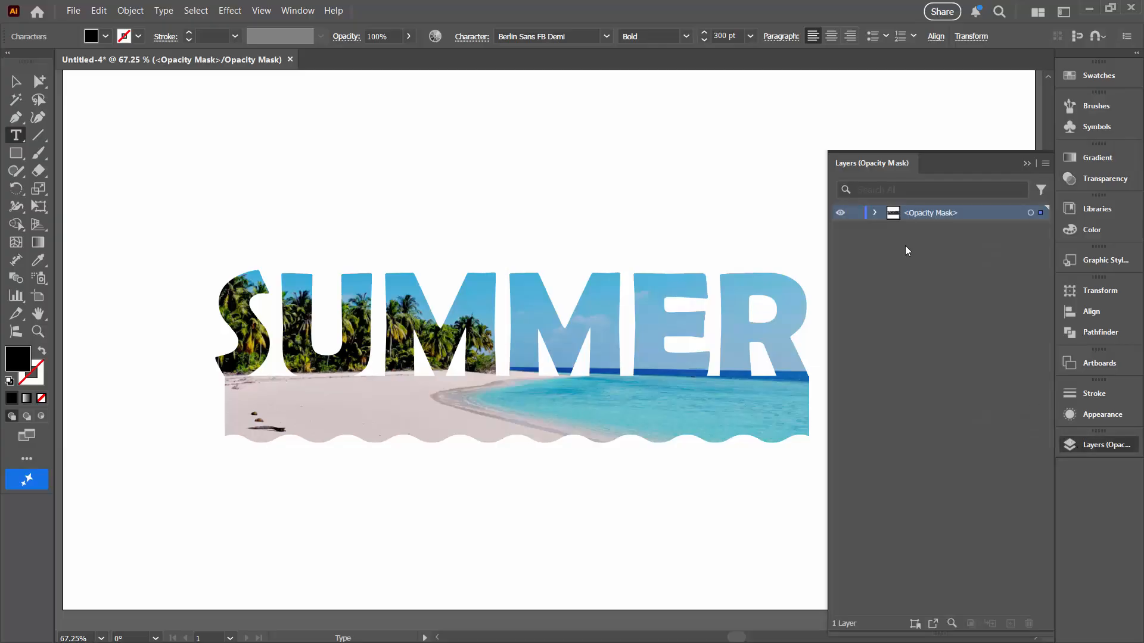
drag(920, 156, 619, 94)
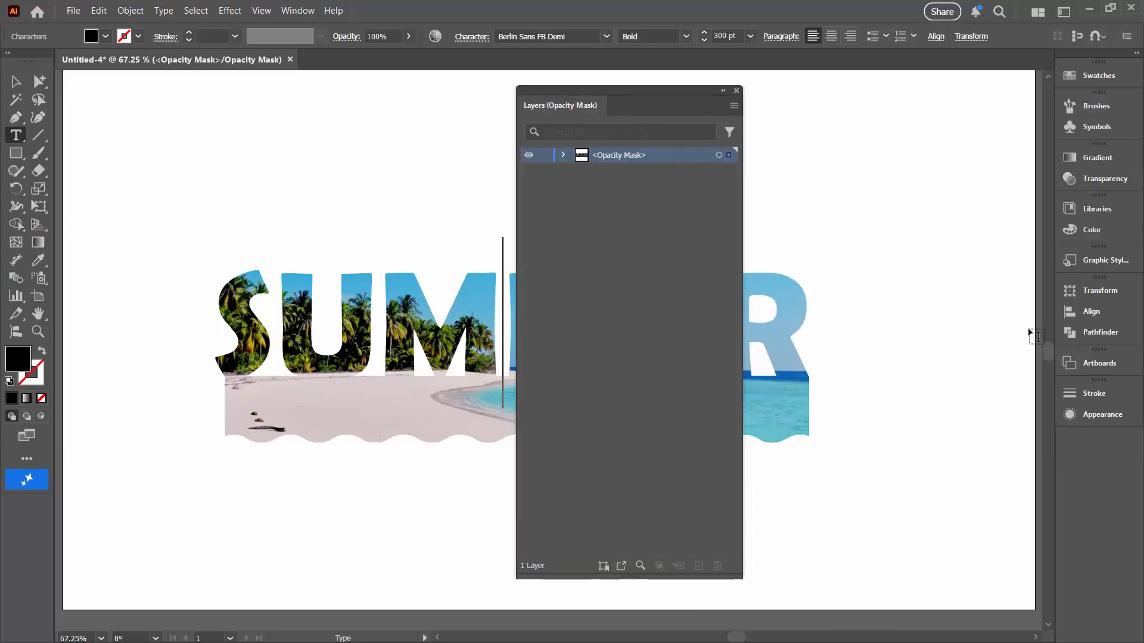
click(1105, 180)
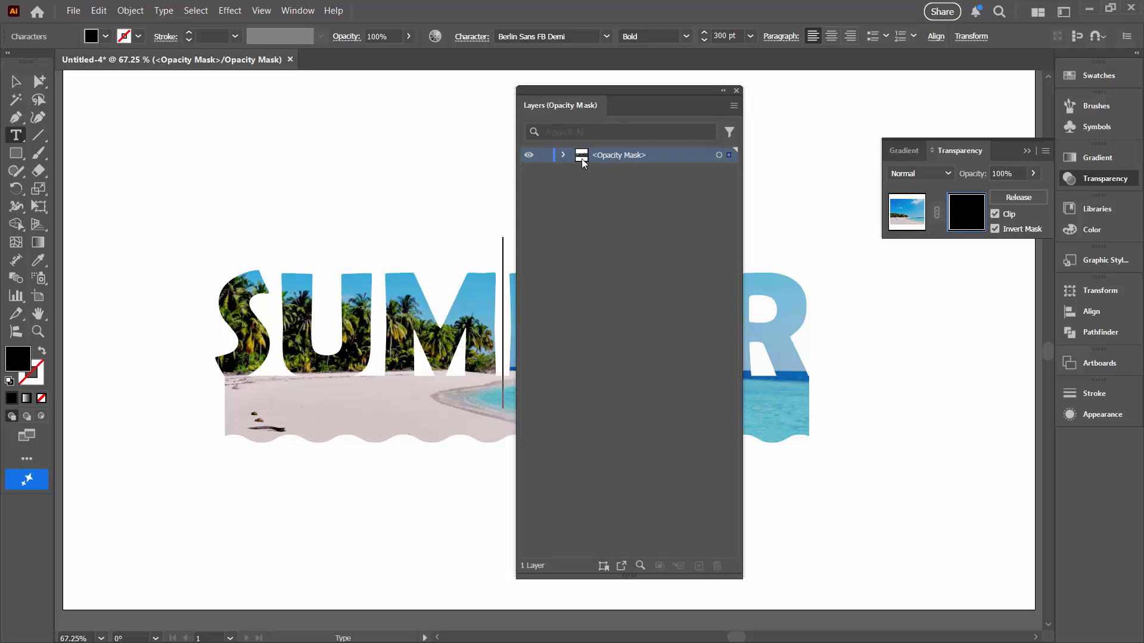
click(562, 154)
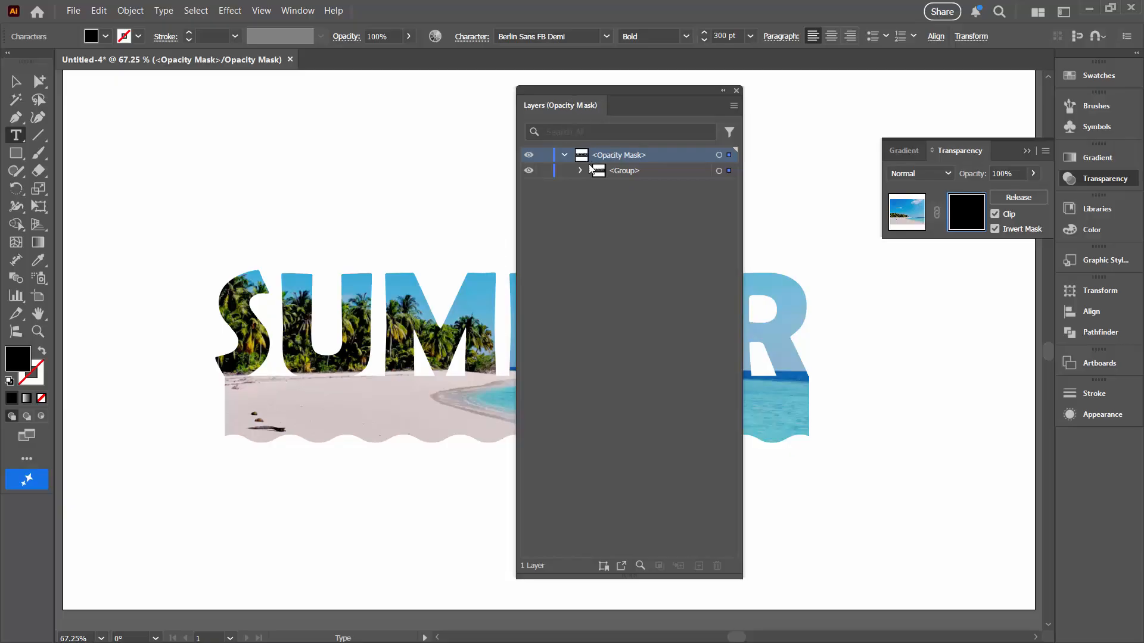
click(904, 212)
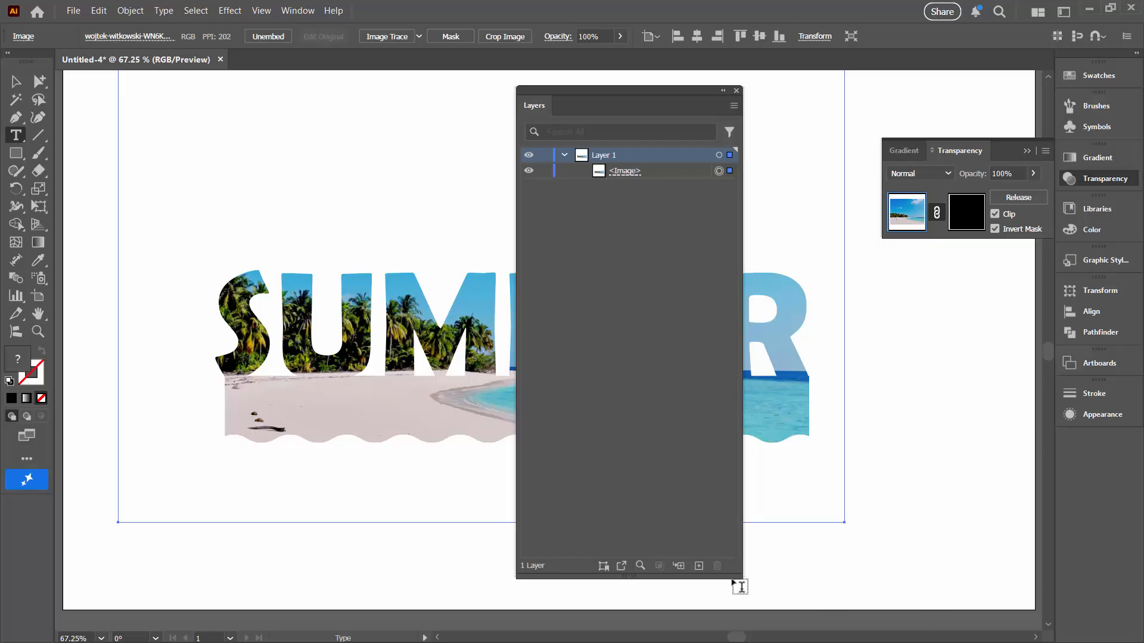
drag(733, 578, 736, 236)
drag(594, 102, 922, 330)
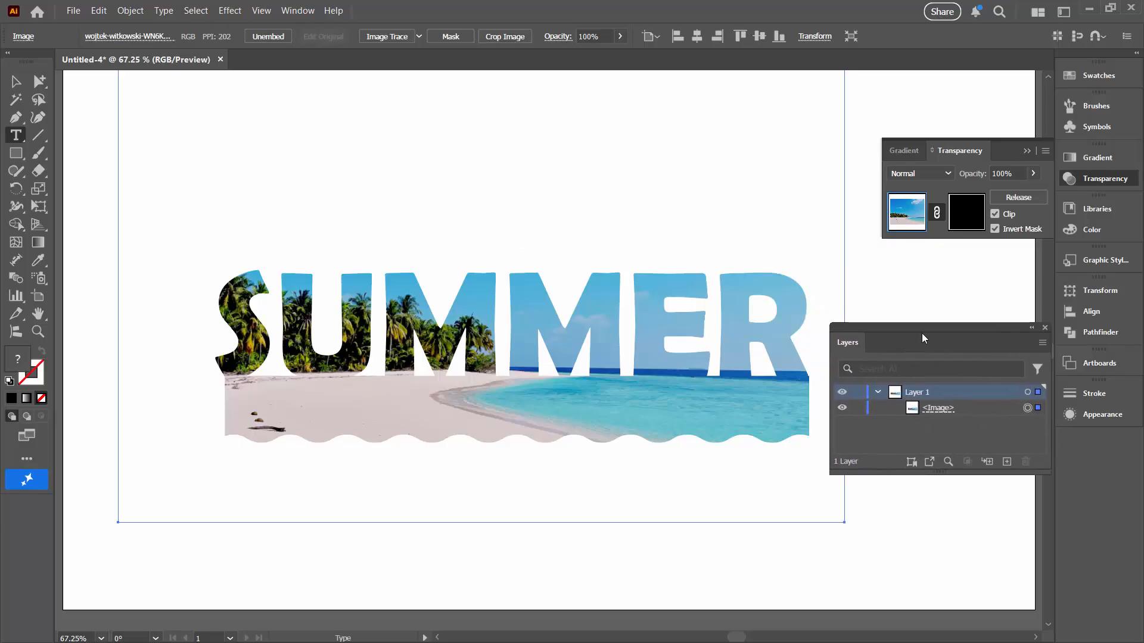
Step: Deselect the masked SUMMER image and close the Layers and Transparency panels to leave the artboard clear
key(v)
click(138, 394)
click(120, 388)
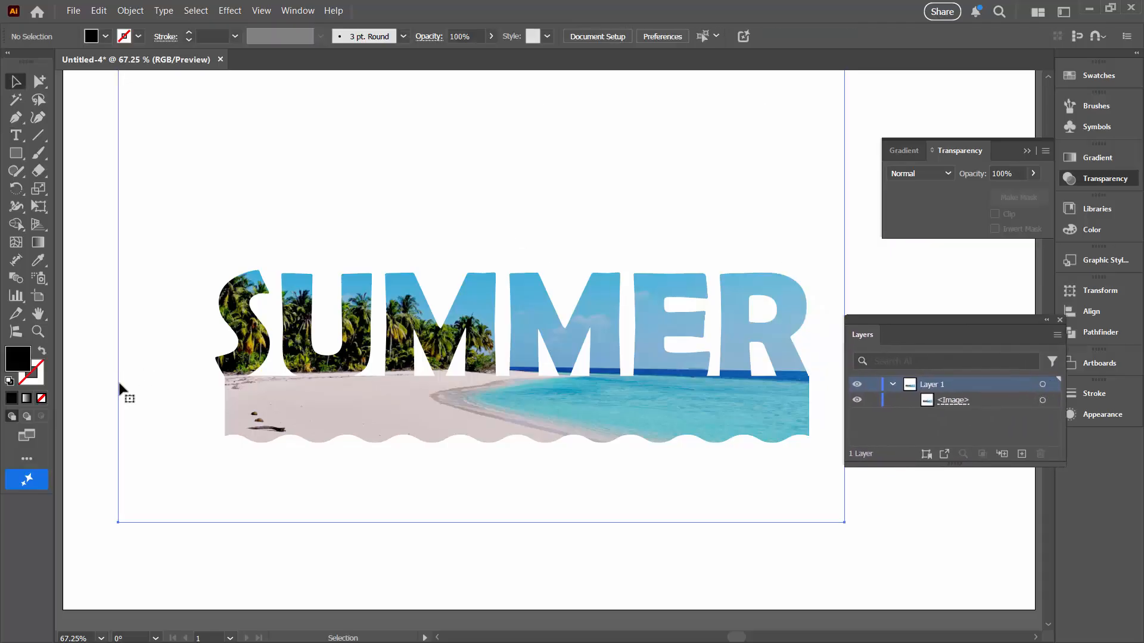
click(1008, 557)
click(1060, 320)
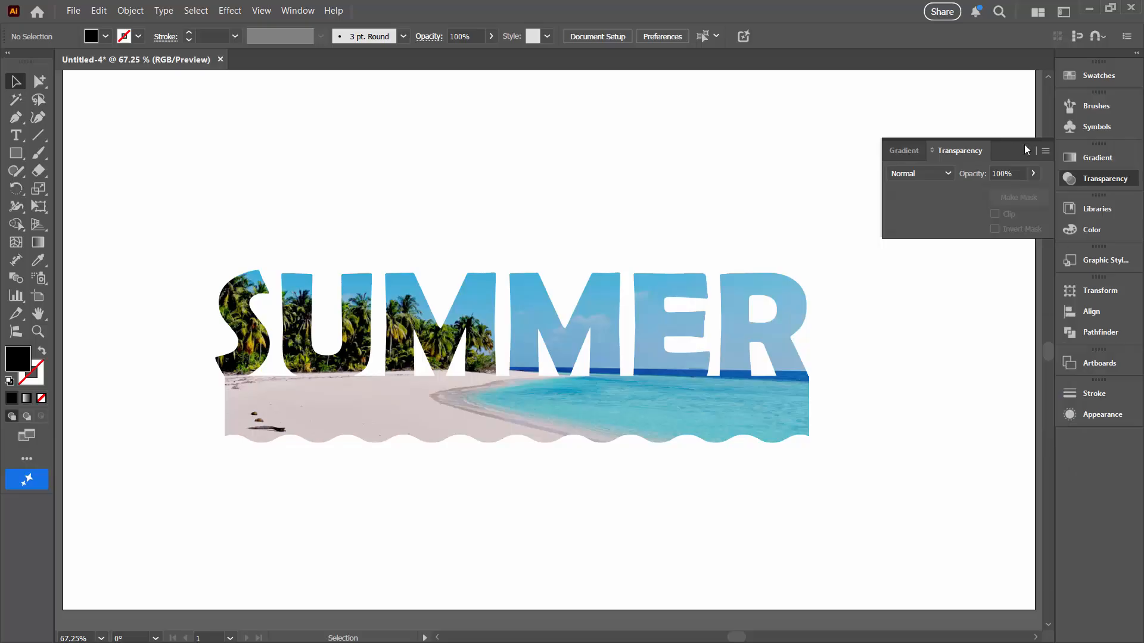
click(1048, 141)
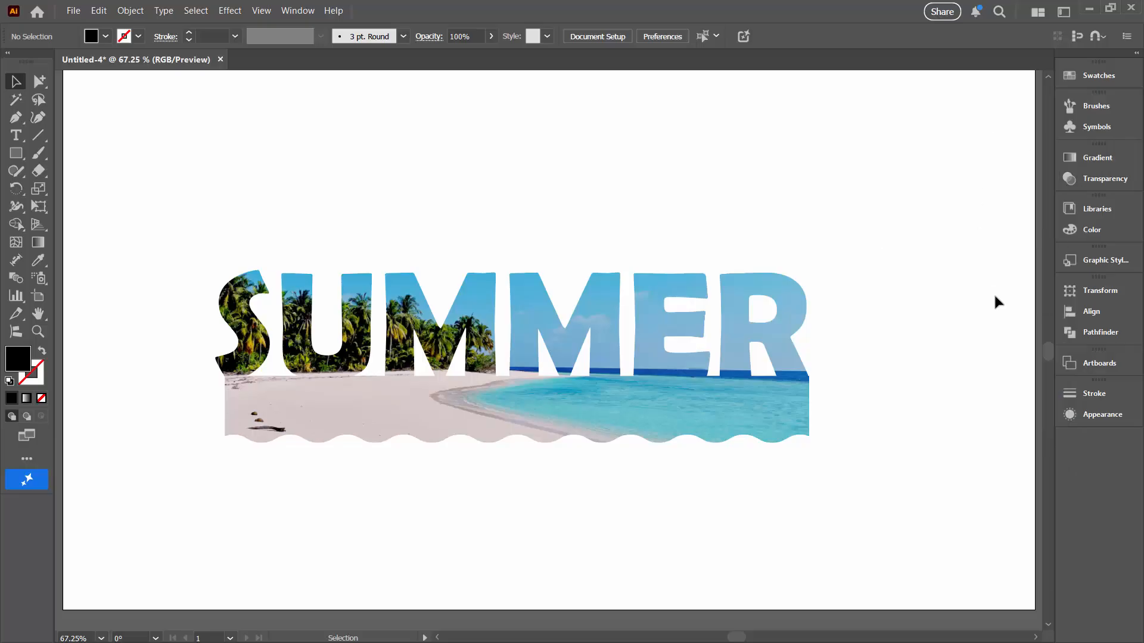